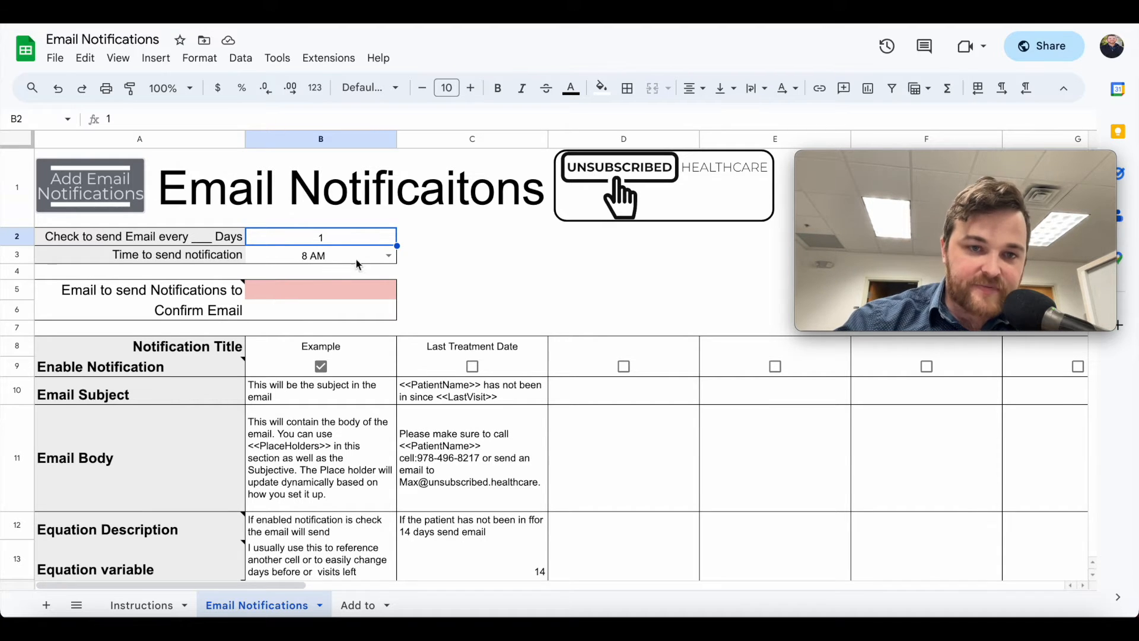
Change the B3 notification send time from 8 AM to 6 AM
{"action": "left_click", "coordinate": [386, 259]}
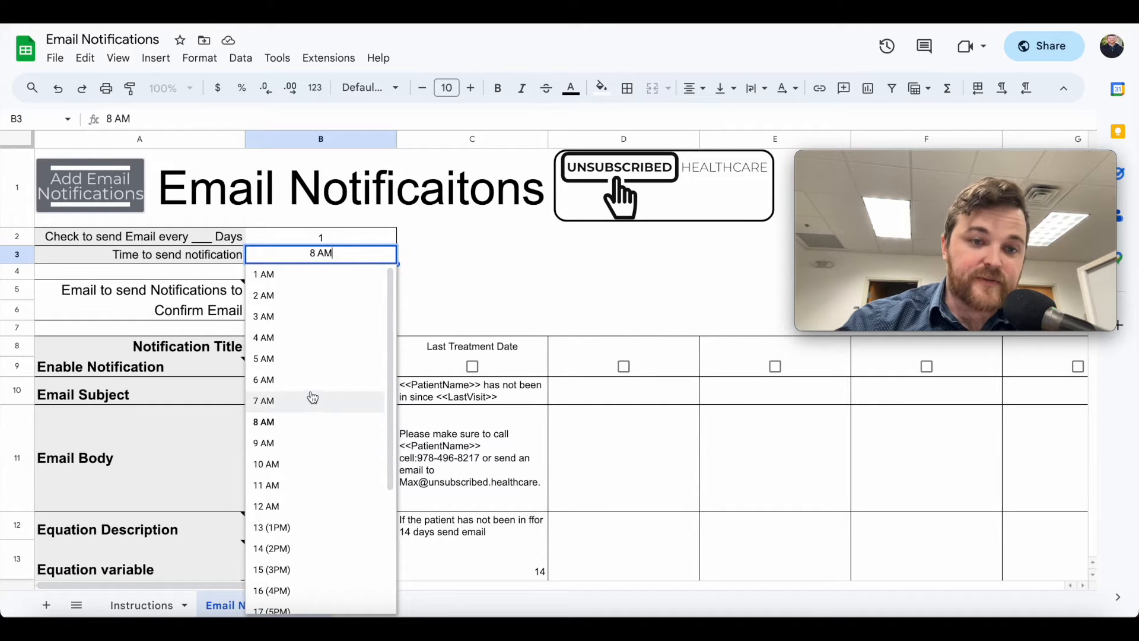
{"action": "left_click", "coordinate": [312, 380]}
{"action": "left_click", "coordinate": [389, 256]}
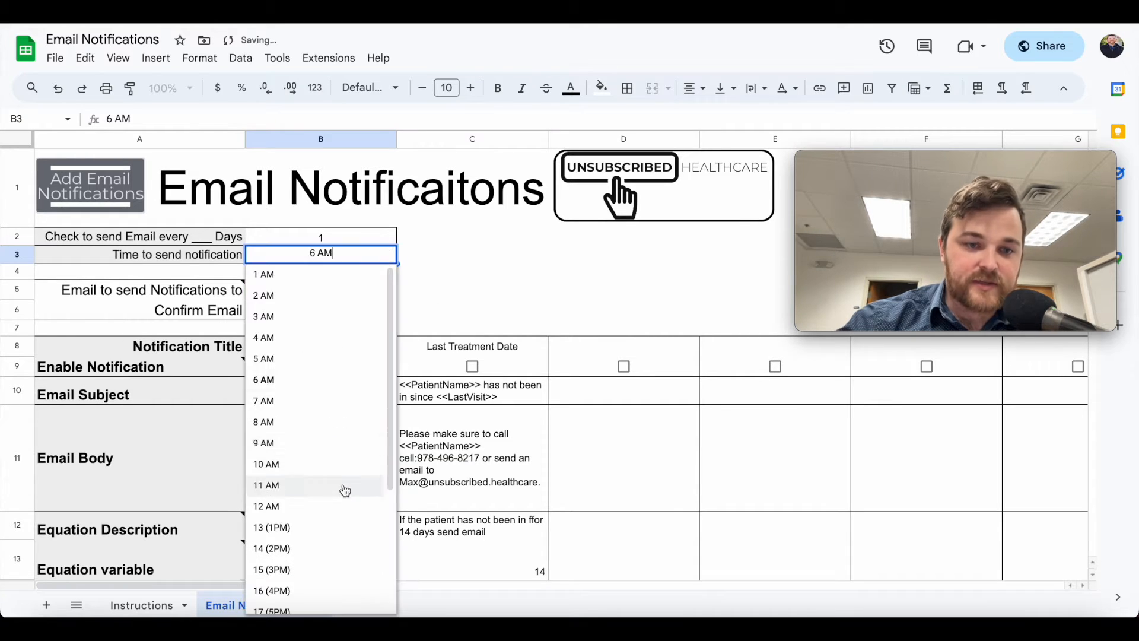
{"action": "scroll", "coordinate": [346, 483], "scroll_direction": "down", "scroll_amount": 3}
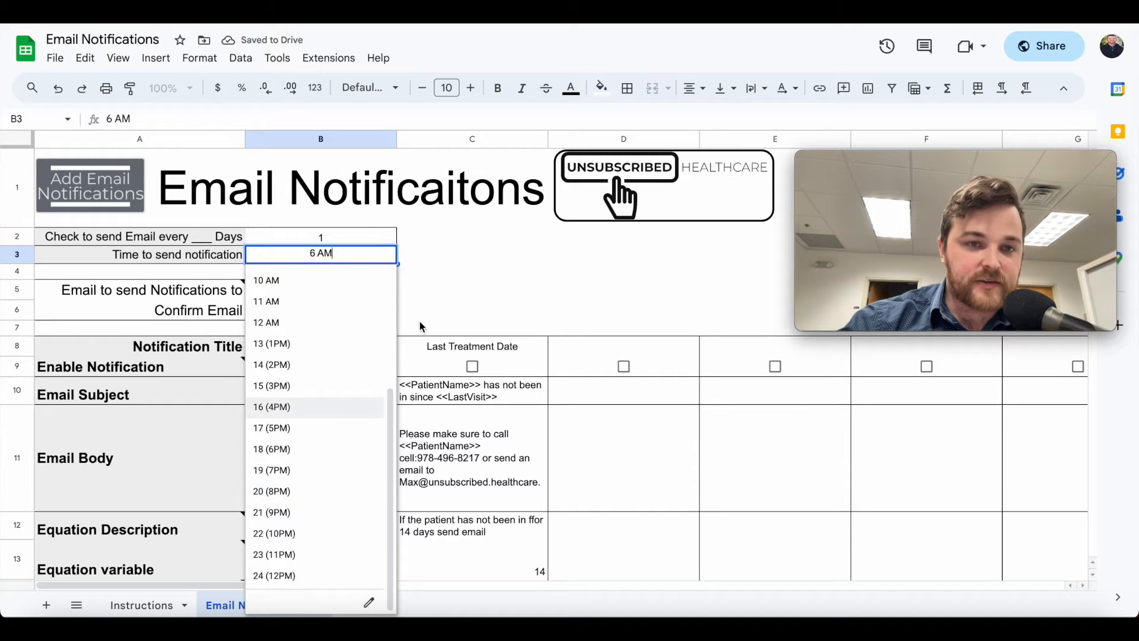
{"action": "left_click", "coordinate": [428, 303]}
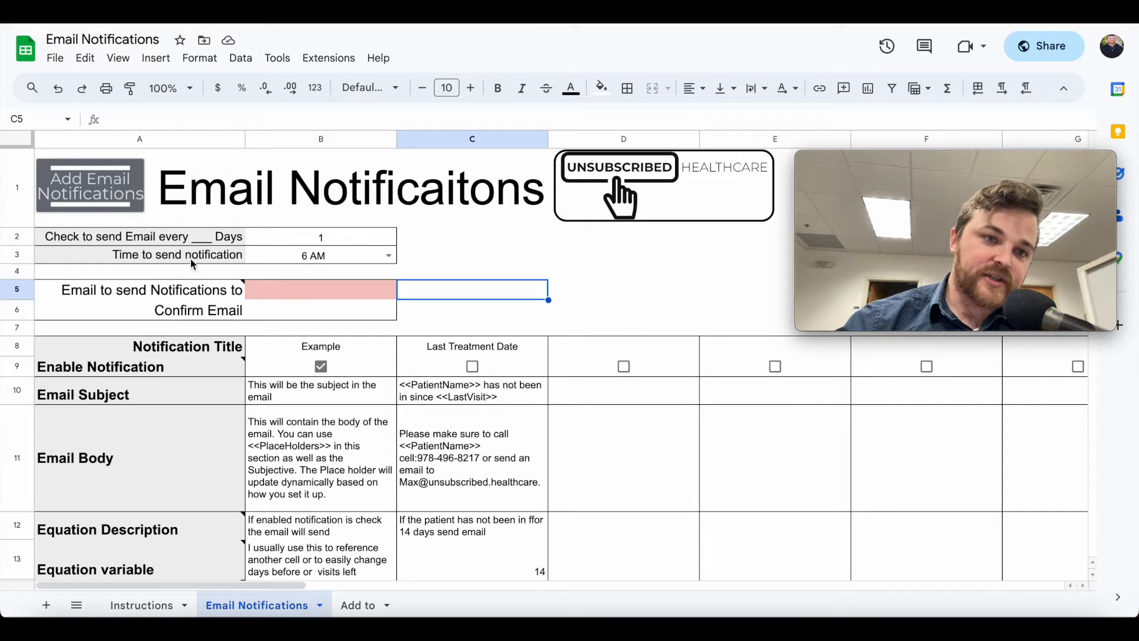
Enter the recipient's e-mail address in the notification e-mail field B5
{"action": "left_click", "coordinate": [297, 292]}
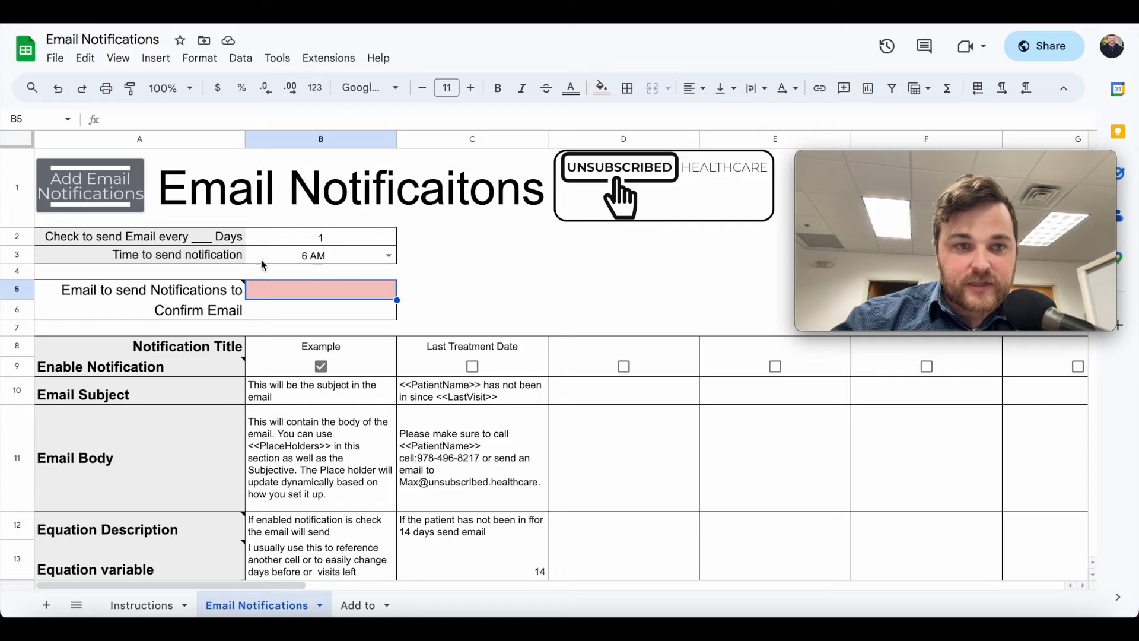
{"action": "left_click", "coordinate": [359, 309]}
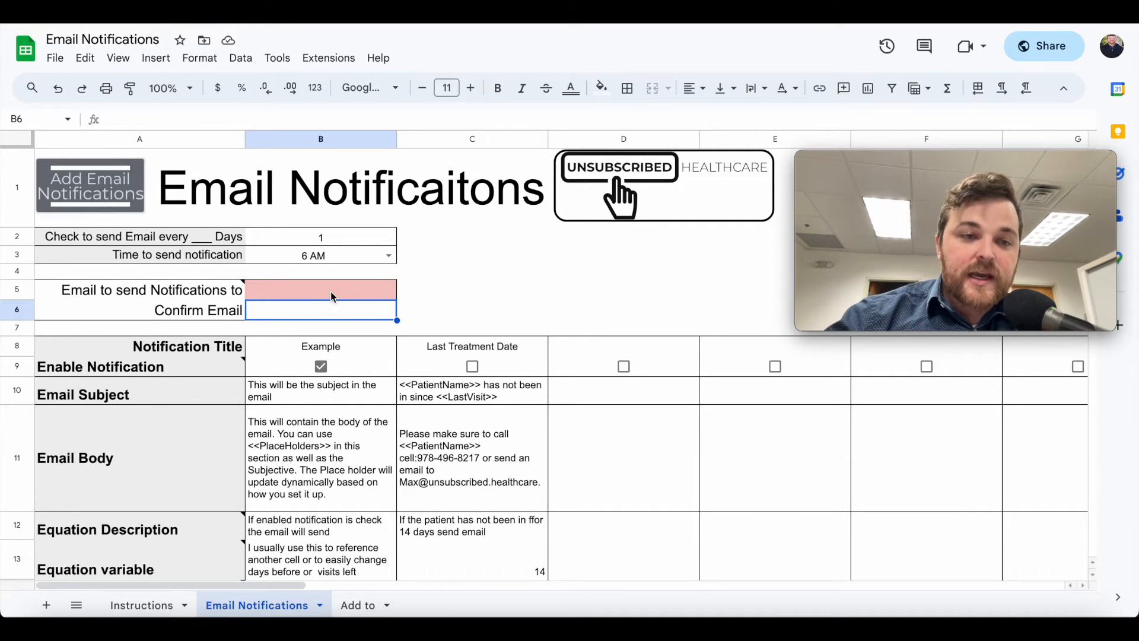
{"action": "left_click", "coordinate": [331, 290]}
{"action": "scroll", "coordinate": [331, 289], "scroll_direction": "down", "scroll_amount": 1}
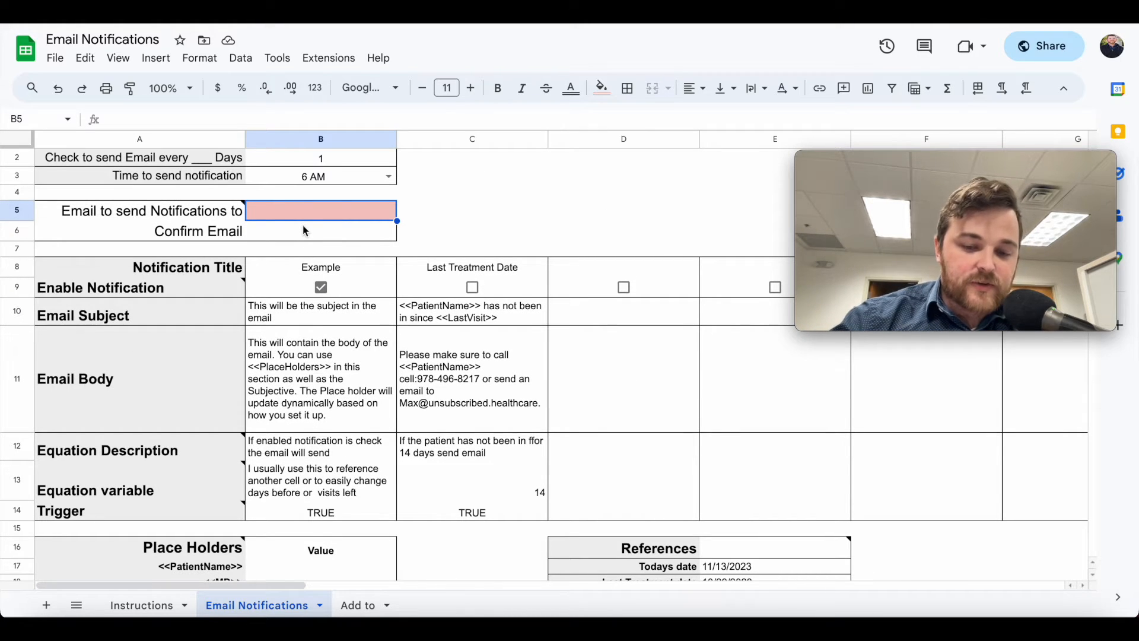
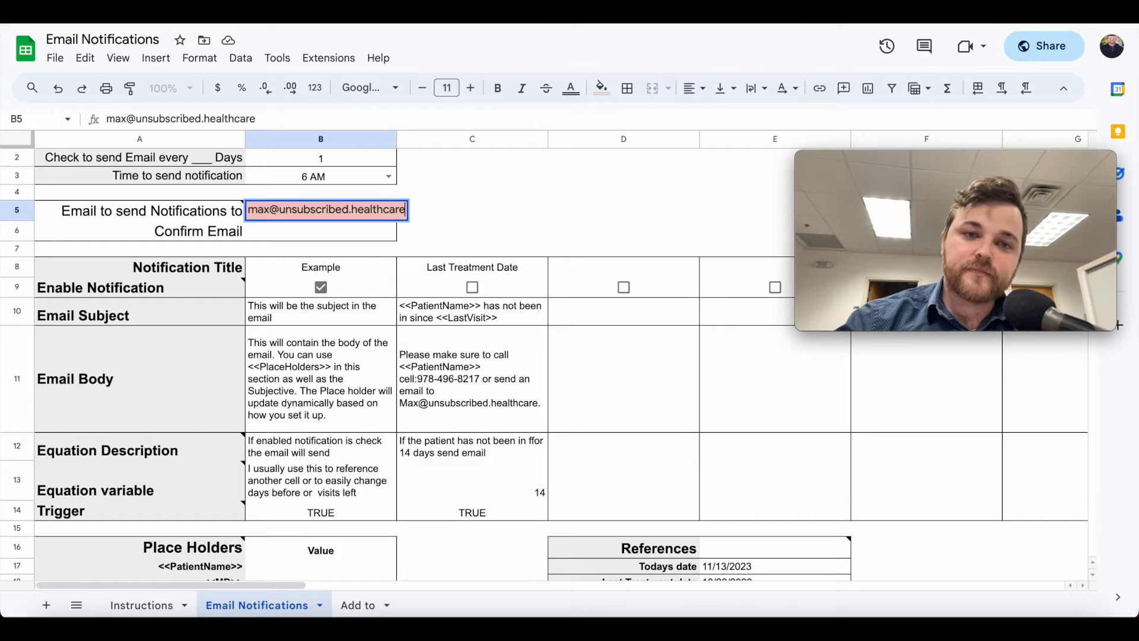
{"action": "key", "text": "Return"}
Copy the e-mail address from B5 into the confirmation field B6
{"action": "left_click", "coordinate": [321, 211]}
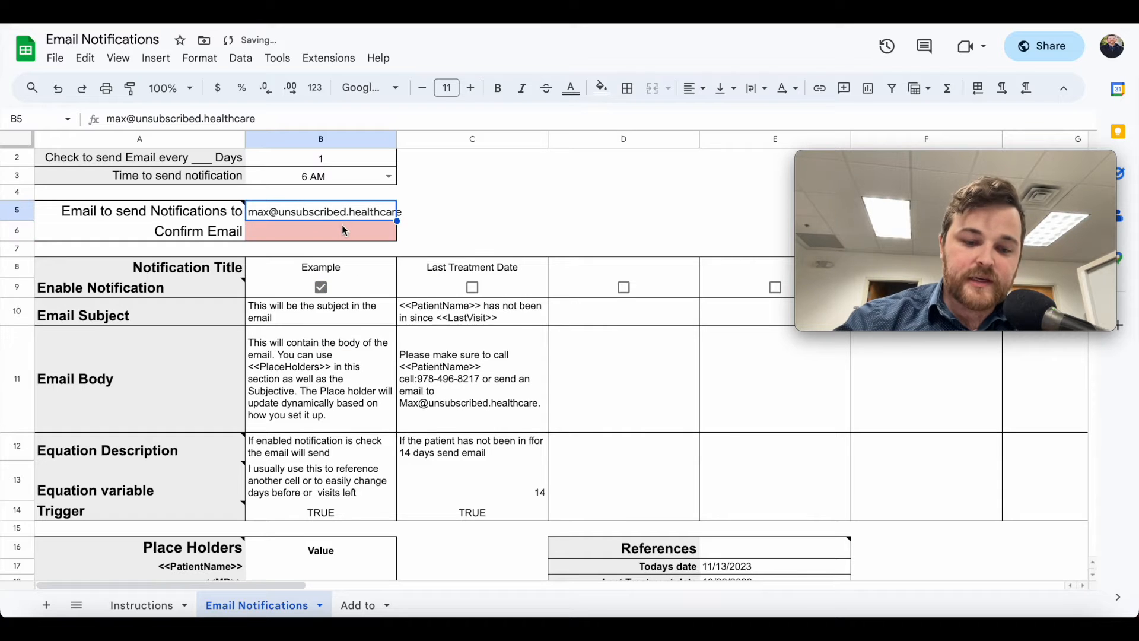
{"action": "key", "text": "ctrl+c"}
{"action": "left_click", "coordinate": [322, 228]}
{"action": "key", "text": "ctrl+v"}
{"action": "left_click", "coordinate": [459, 237]}
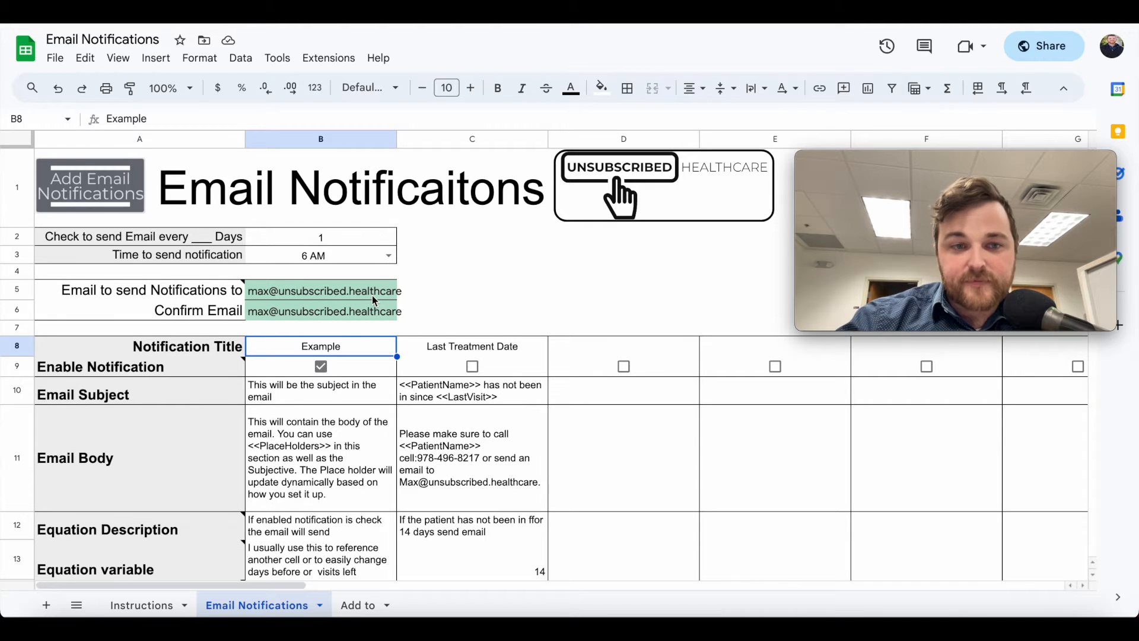
Hide rows 2–6 containing the send schedule and e-mail settings
{"action": "left_click", "coordinate": [17, 309]}
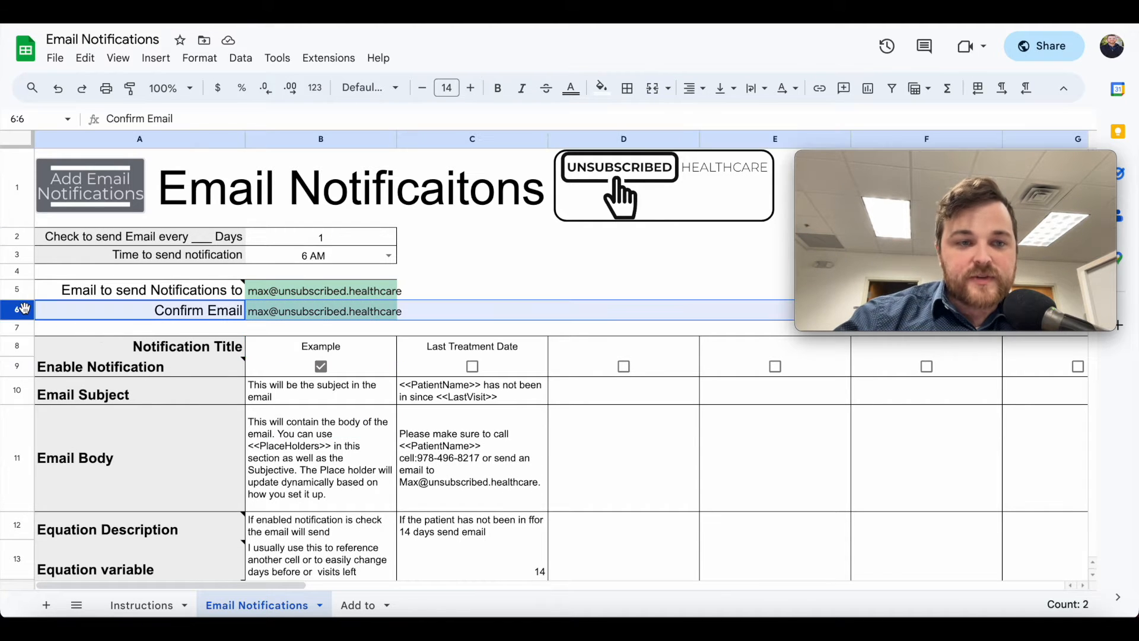
{"action": "left_click", "coordinate": [17, 237], "text": "shift"}
{"action": "right_click", "coordinate": [17, 237]}
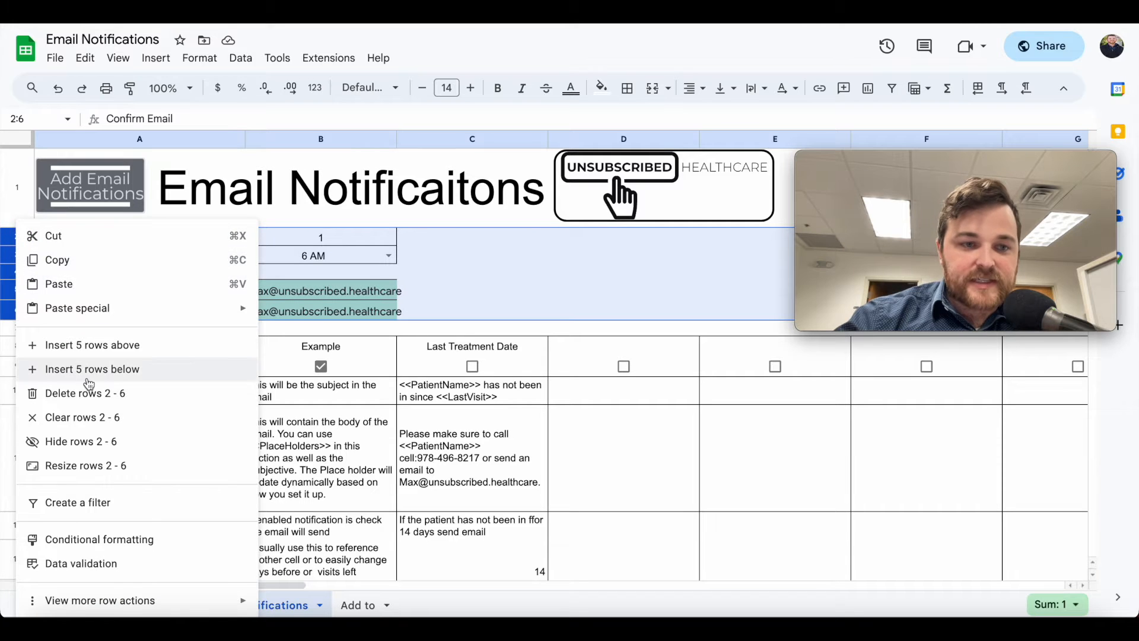
{"action": "left_click", "coordinate": [84, 441]}
Inspect the example e-mail body and the formula behind C11
{"action": "left_click", "coordinate": [277, 354]}
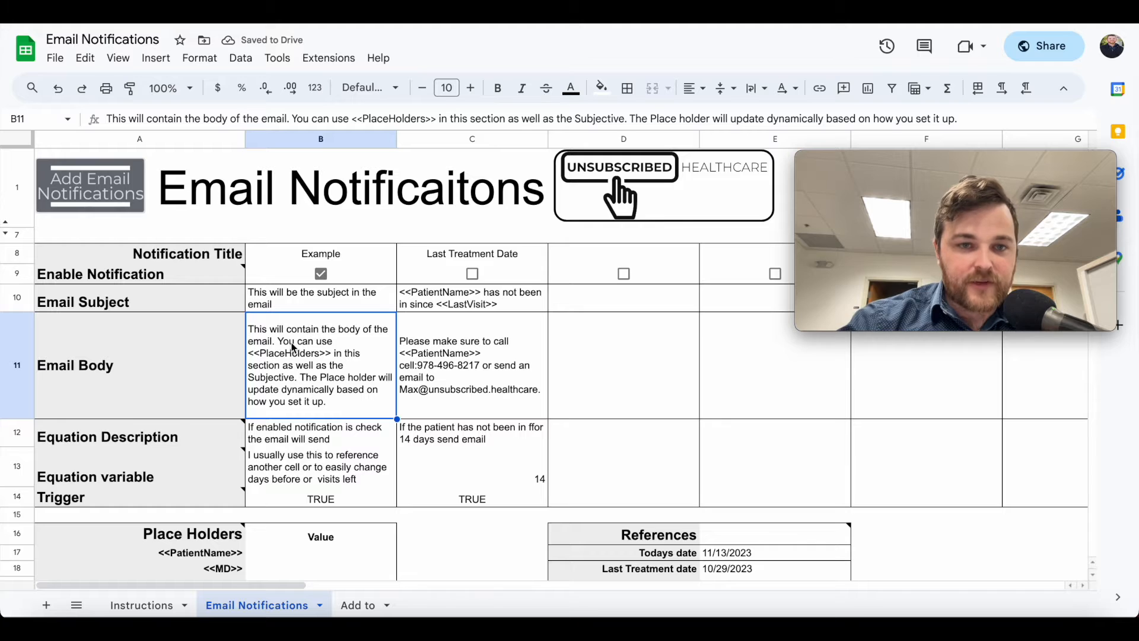
{"action": "scroll", "coordinate": [293, 348], "scroll_direction": "down", "scroll_amount": 1}
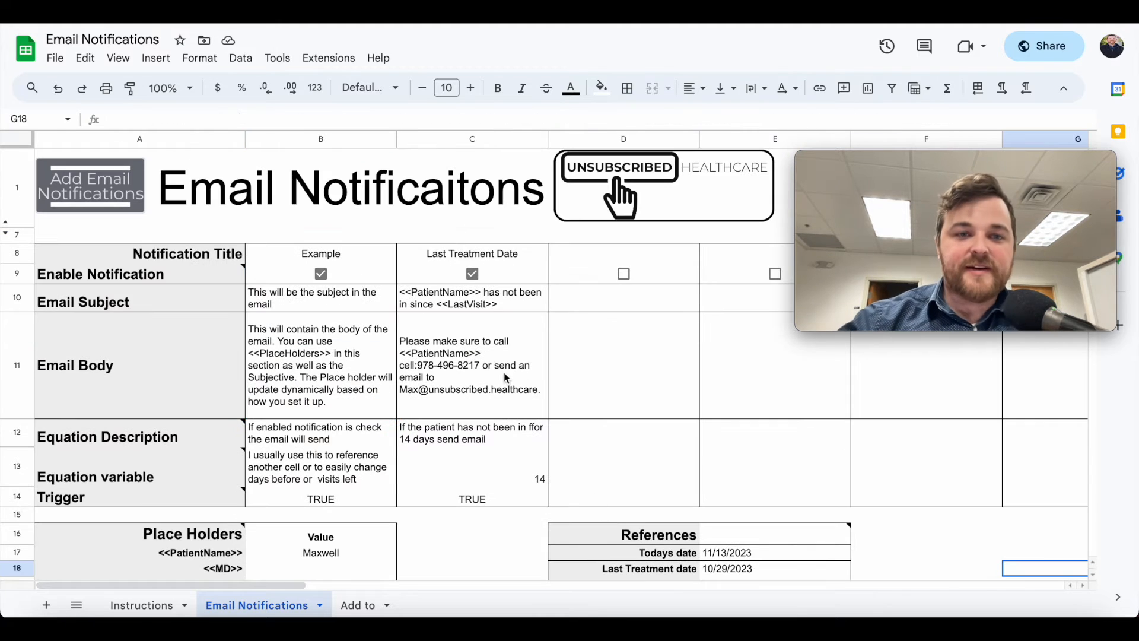
{"action": "mouse_move", "coordinate": [216, 279]}
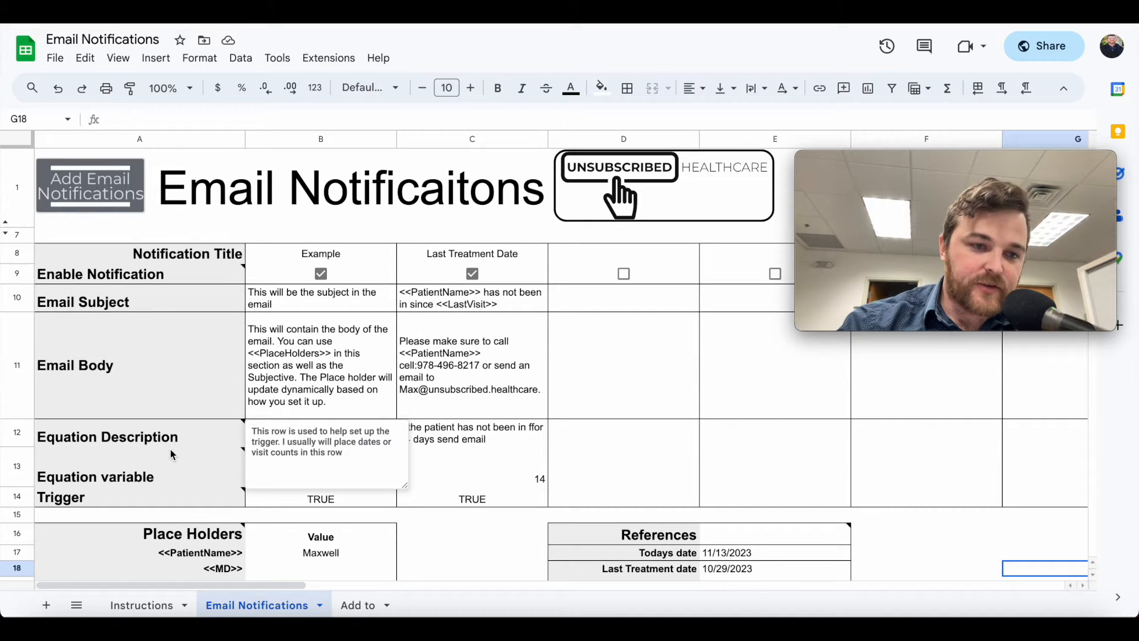
{"action": "mouse_move", "coordinate": [167, 482]}
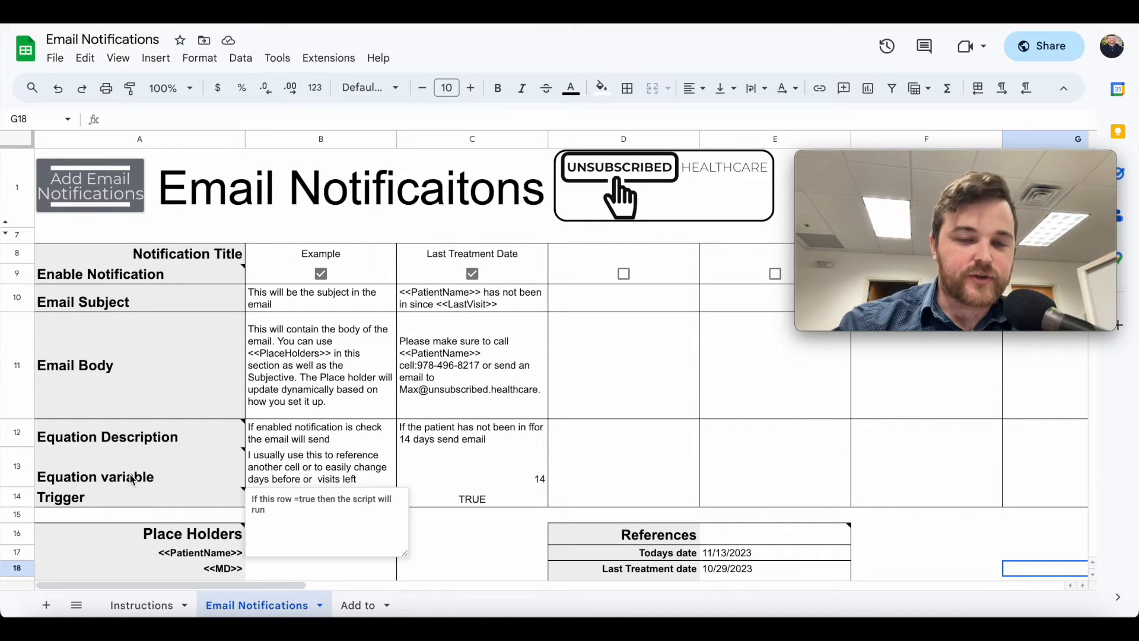
{"action": "left_click", "coordinate": [447, 377]}
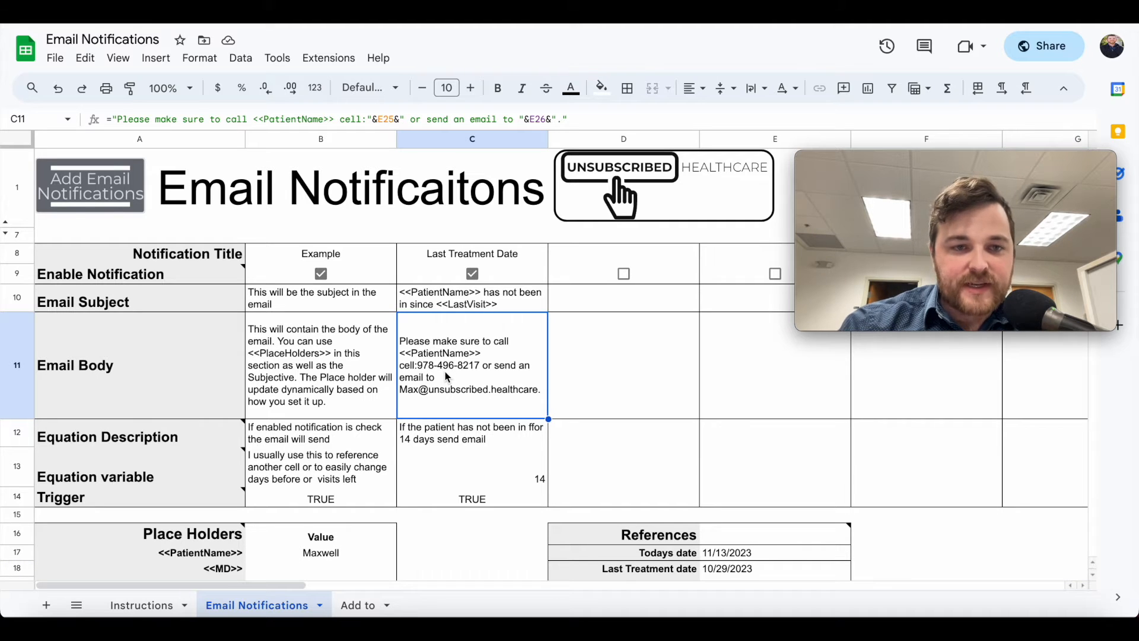
Retitle the Last Treatment Date notification in C8 to 'Missing patient'
{"action": "left_click", "coordinate": [371, 262]}
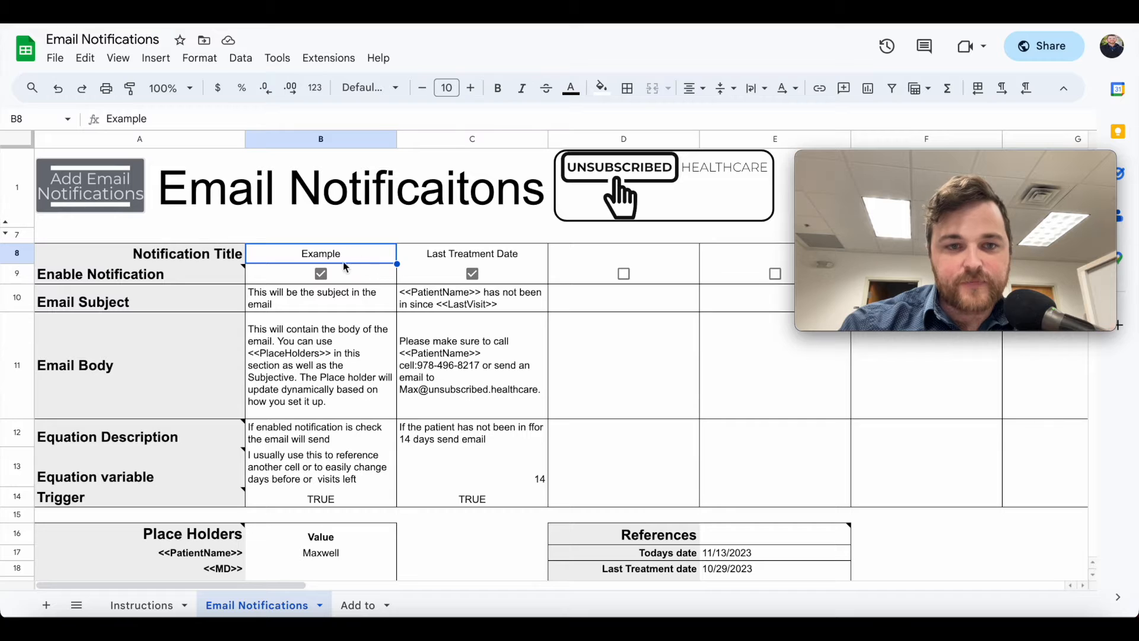
{"action": "left_click", "coordinate": [478, 256]}
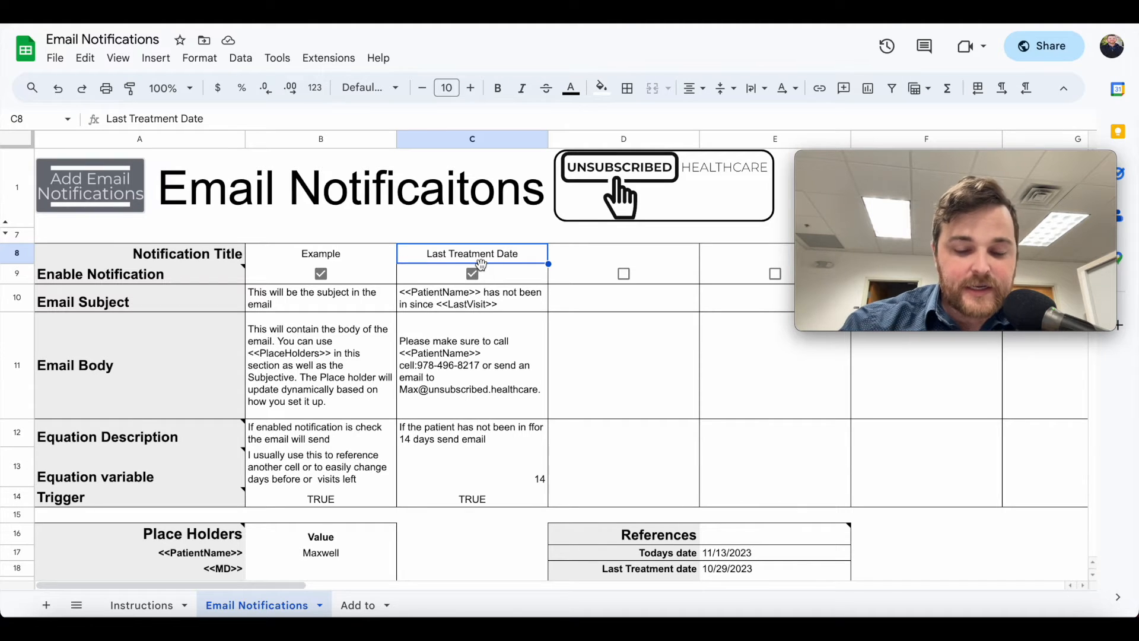
{"action": "type", "text": "Missing patient,"}
{"action": "key", "text": "BackSpace"}
{"action": "left_click", "coordinate": [455, 308]}
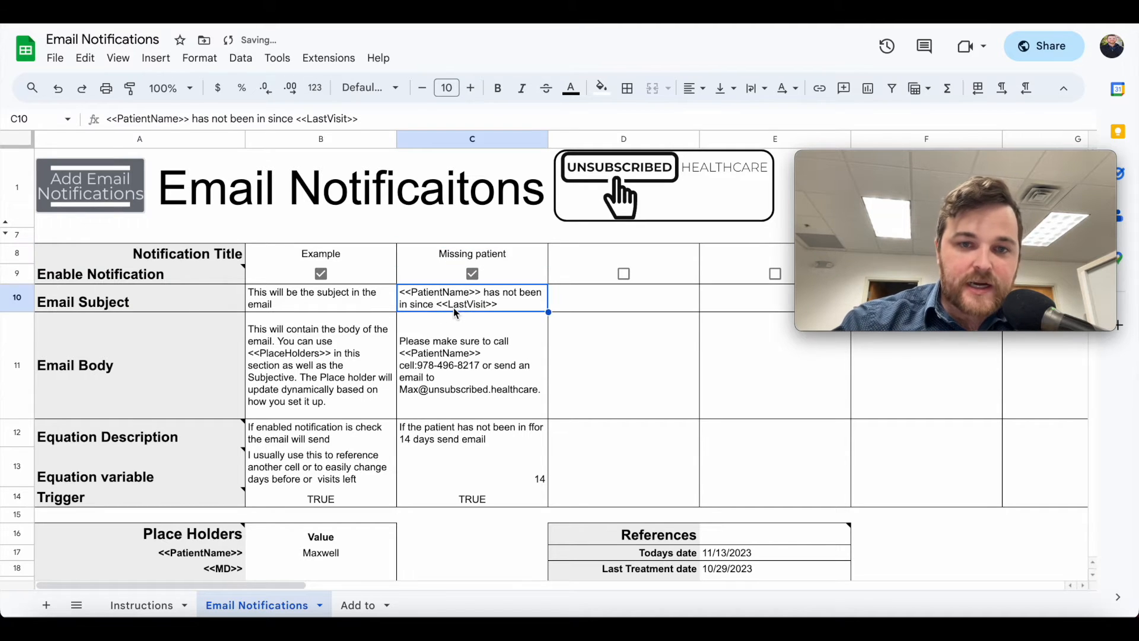
Review the Email Subject text and its placeholders in C10
{"action": "left_click", "coordinate": [119, 304]}
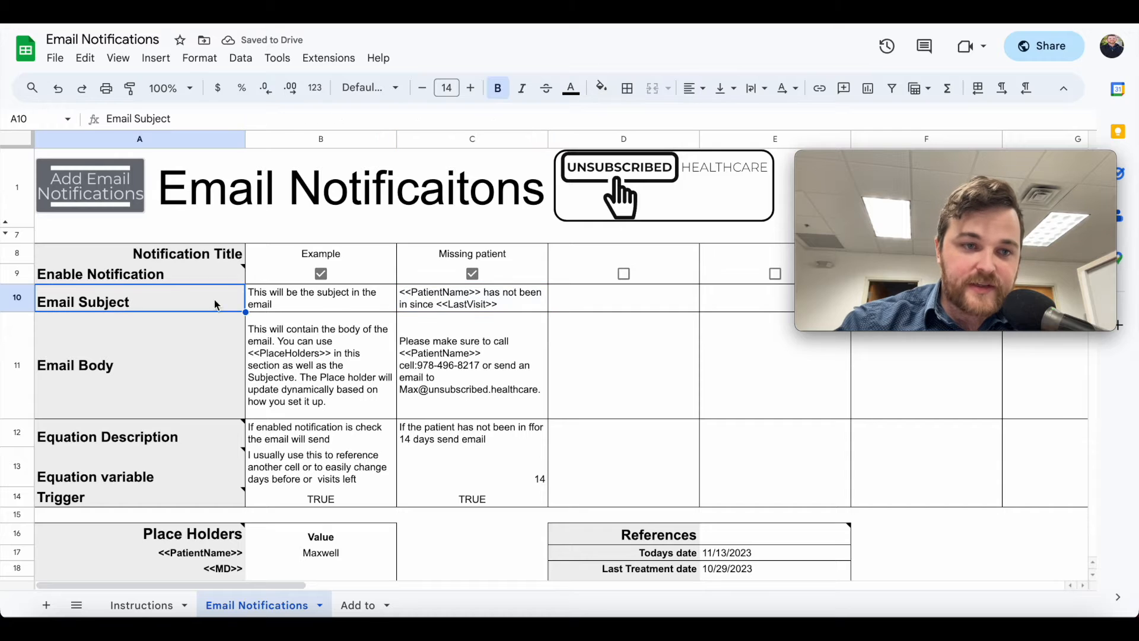
{"action": "left_click", "coordinate": [460, 302]}
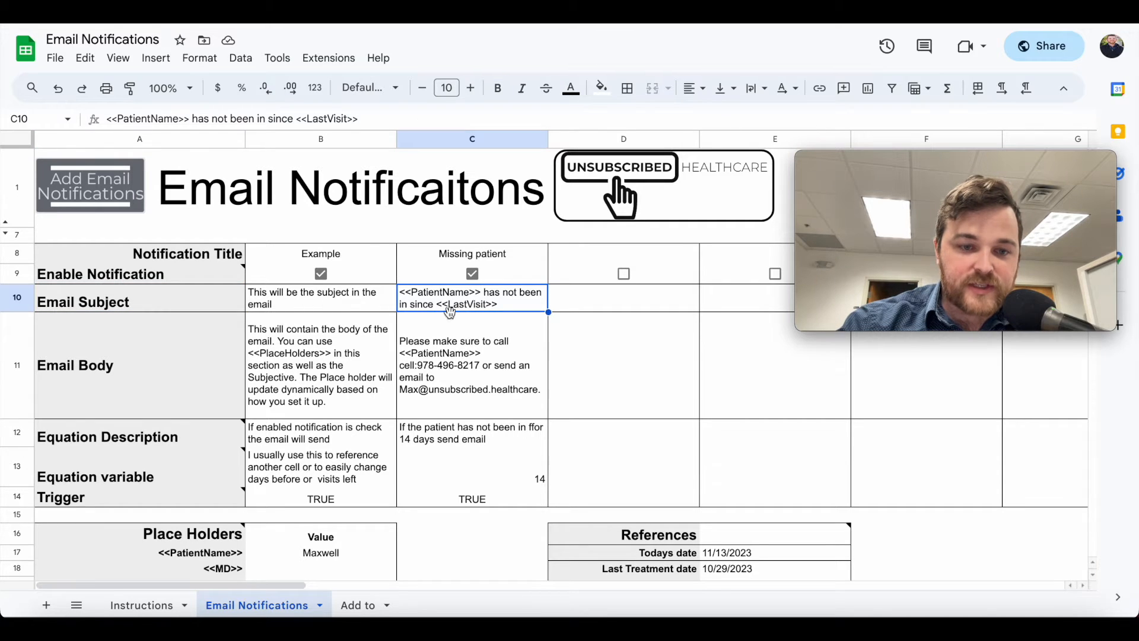
{"action": "scroll", "coordinate": [451, 314], "scroll_direction": "down", "scroll_amount": 1}
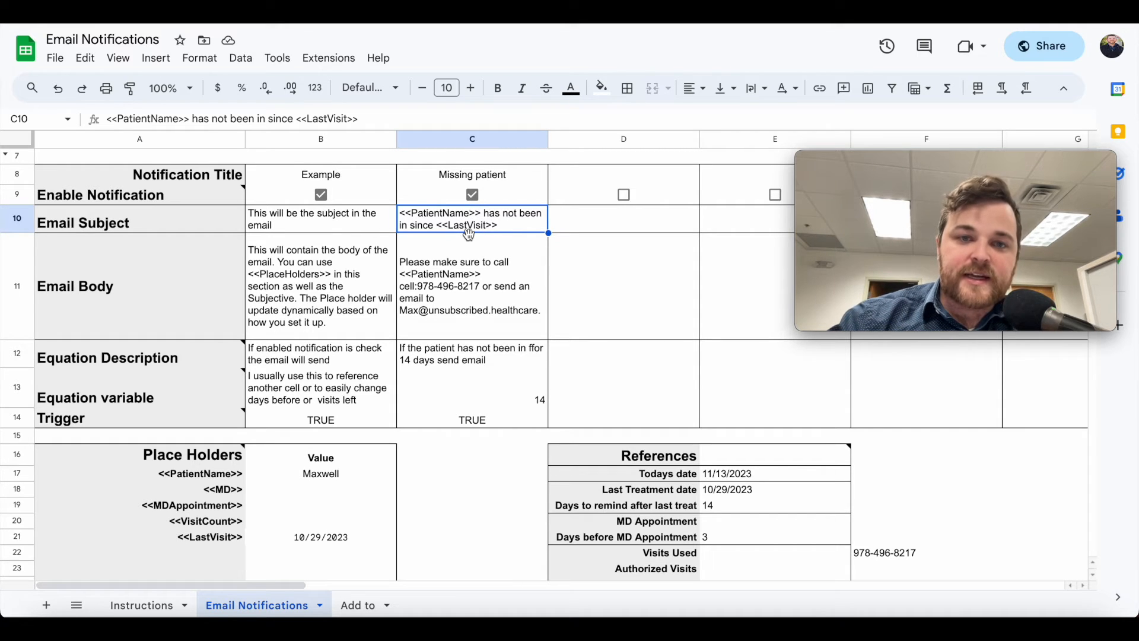
{"action": "left_click", "coordinate": [318, 478]}
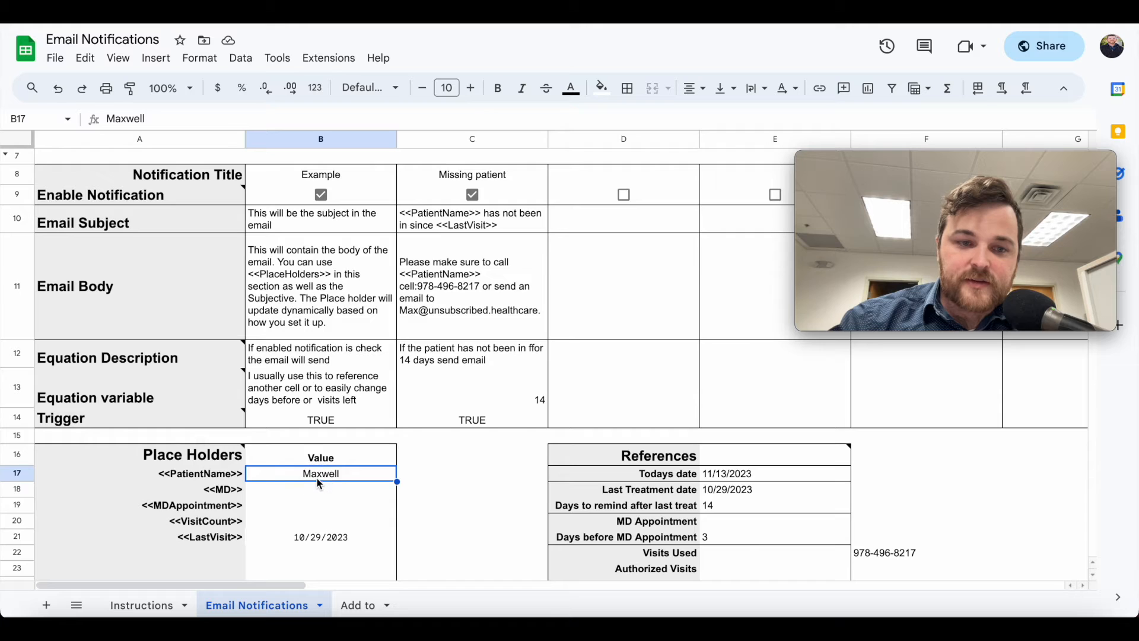
{"action": "scroll", "coordinate": [319, 480], "scroll_direction": "up", "scroll_amount": 3}
{"action": "scroll", "coordinate": [317, 476], "scroll_direction": "down", "scroll_amount": 3}
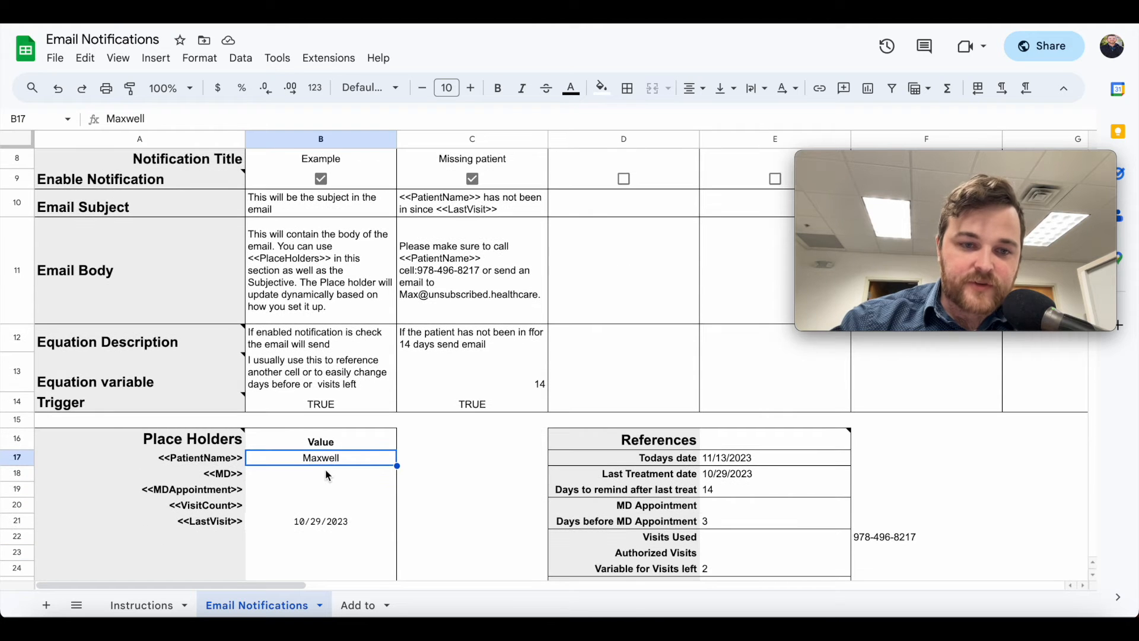
{"action": "left_click", "coordinate": [328, 476]}
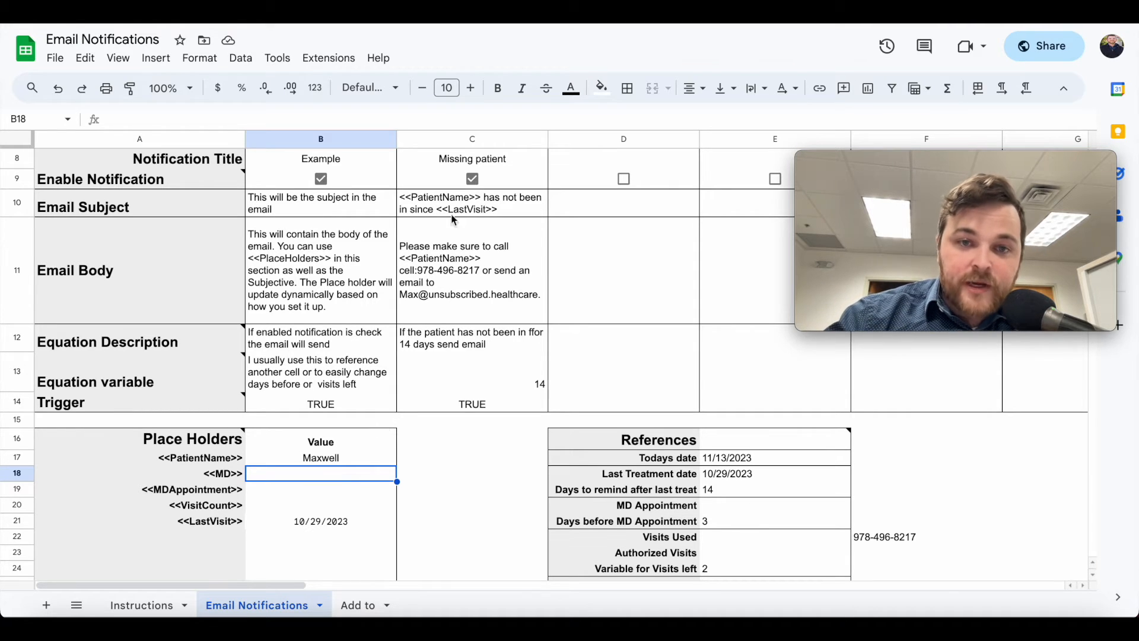
{"action": "left_click", "coordinate": [431, 203]}
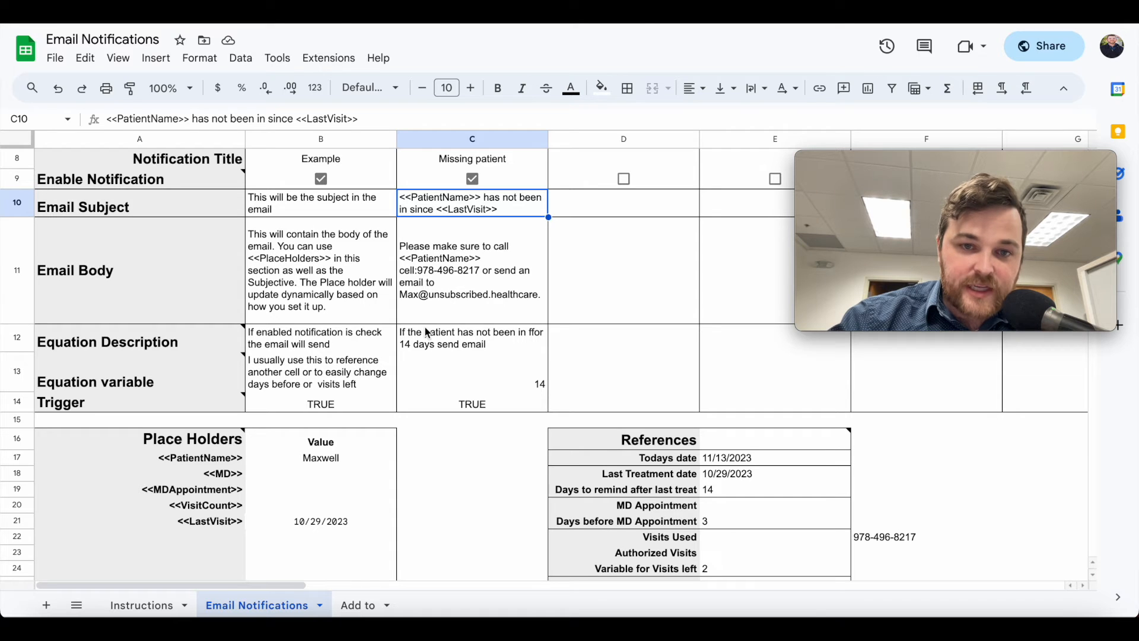
Finish the C11 'Please make sure to call' formula appending phone E25 and e-mail E26
{"action": "left_click", "coordinate": [414, 278]}
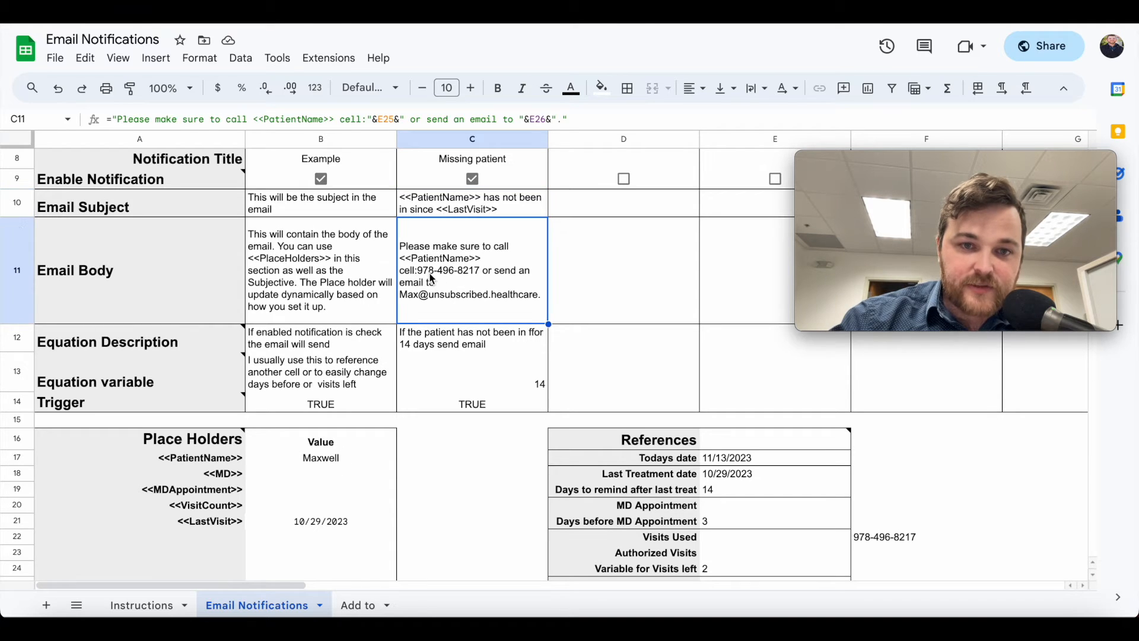
{"action": "left_click", "coordinate": [372, 119]}
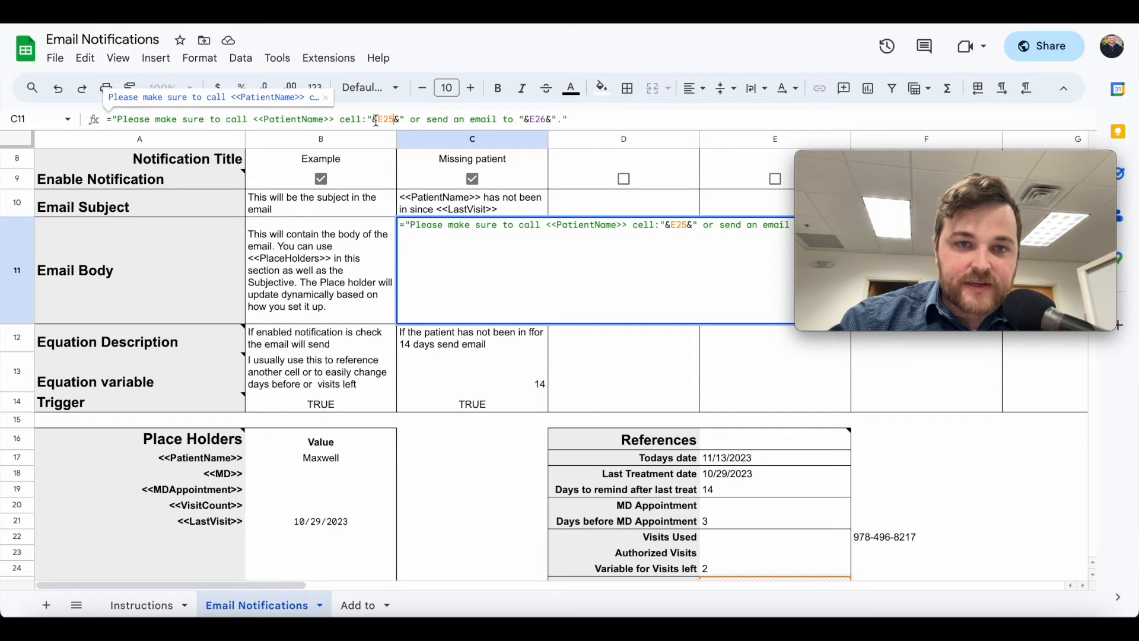
{"action": "scroll", "coordinate": [715, 538], "scroll_direction": "down", "scroll_amount": 1}
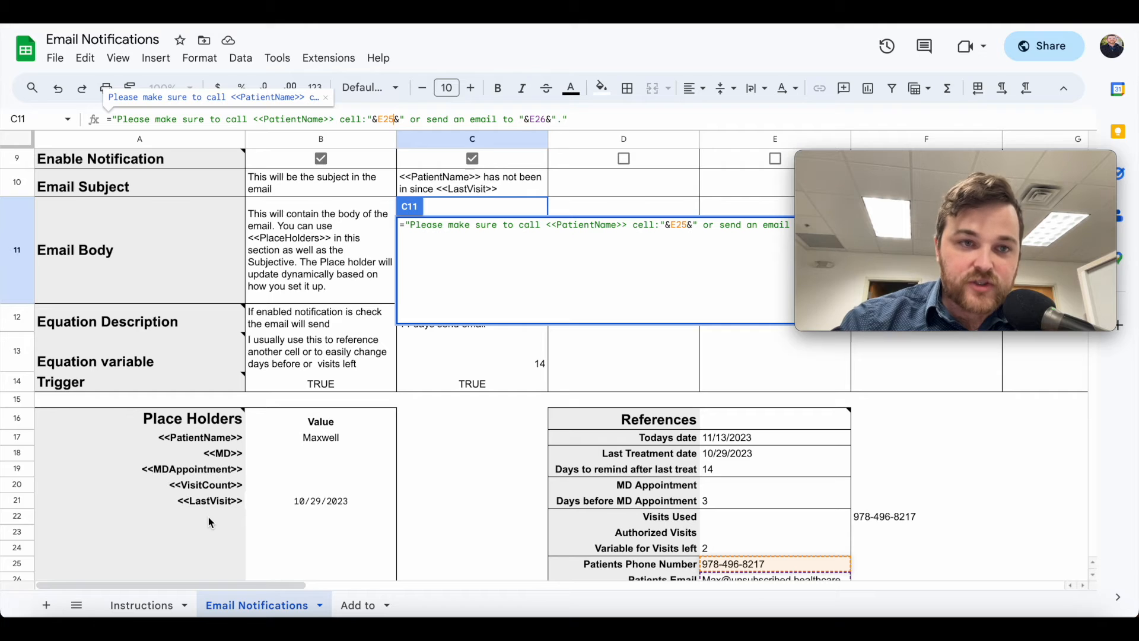
{"action": "left_click", "coordinate": [454, 469]}
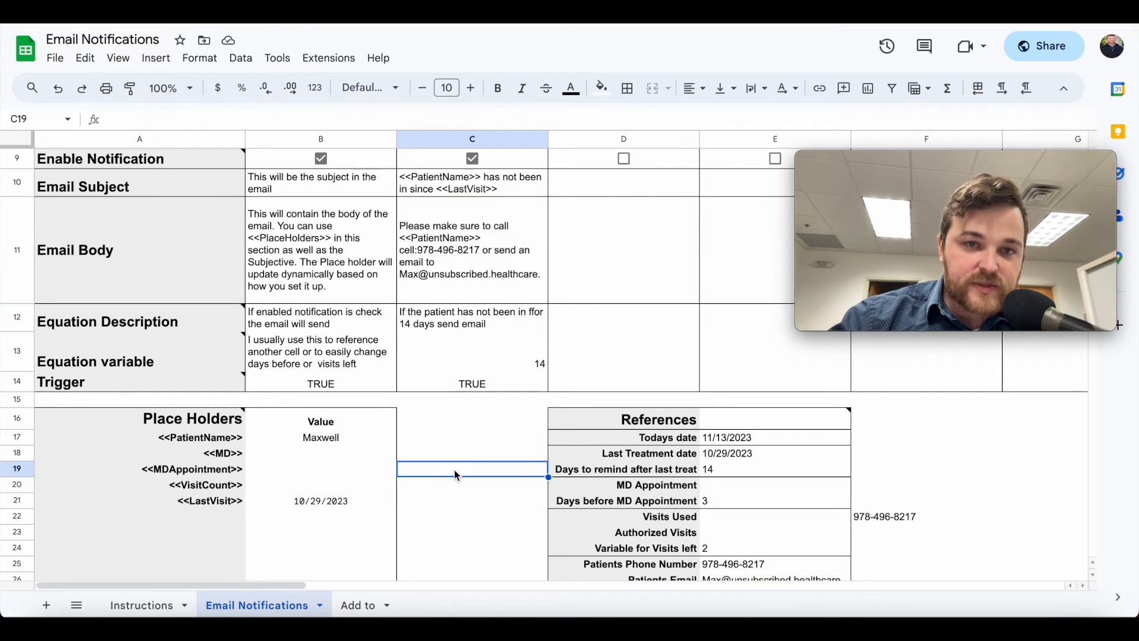
Correct 'ffor' to 'for' in the C12 equation description
{"action": "left_click", "coordinate": [438, 323]}
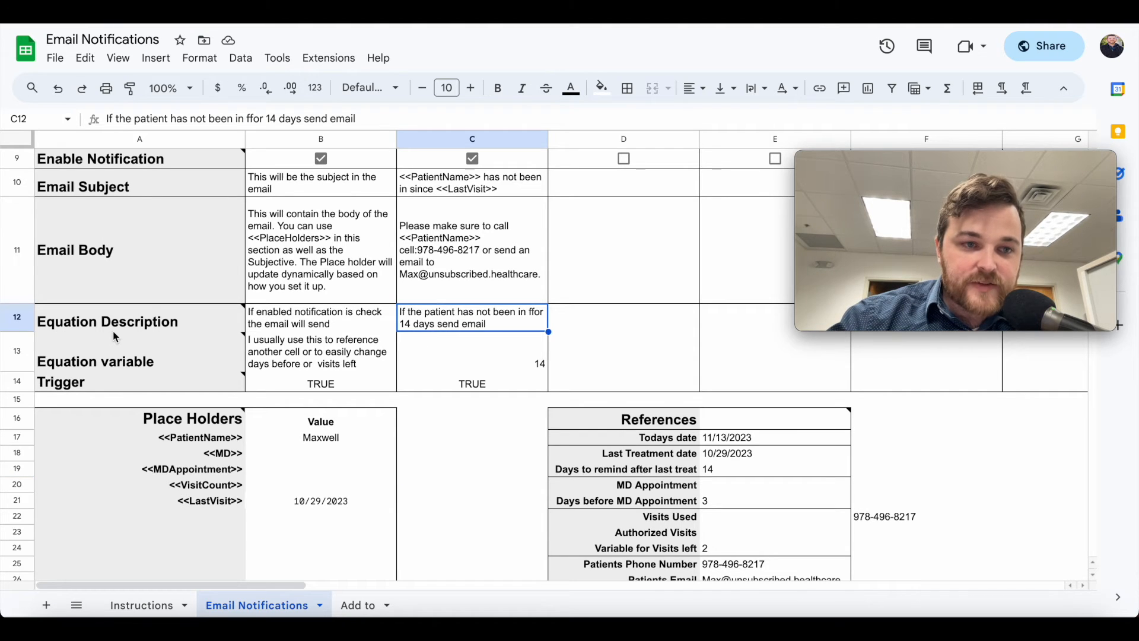
{"action": "left_click", "coordinate": [459, 346]}
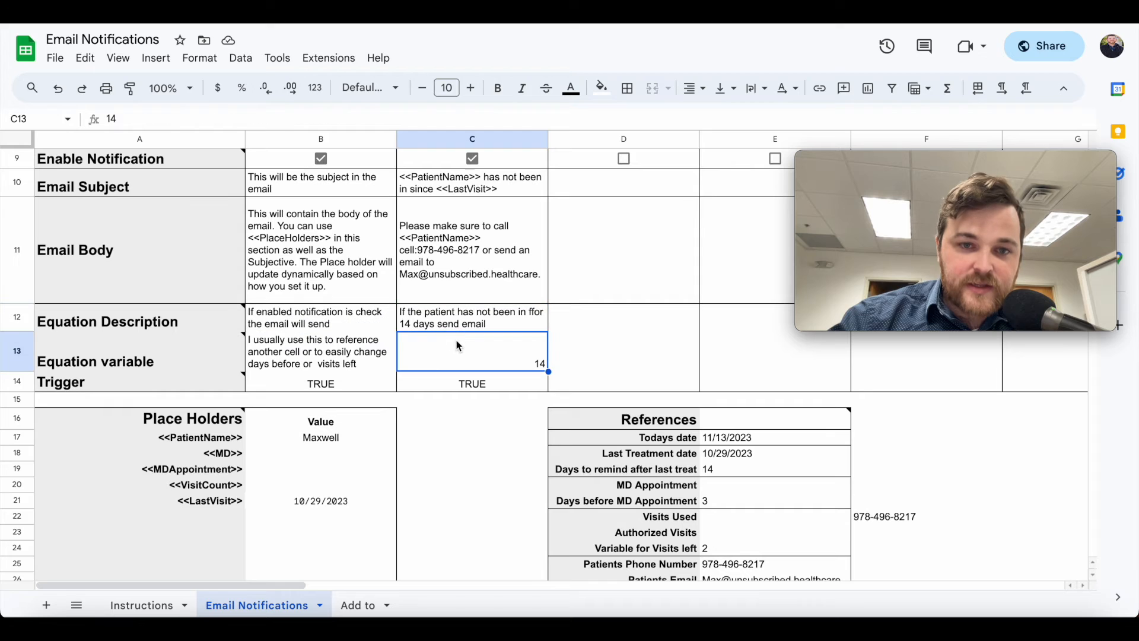
{"action": "left_click", "coordinate": [453, 318]}
{"action": "scroll", "coordinate": [464, 276], "scroll_direction": "up", "scroll_amount": 1}
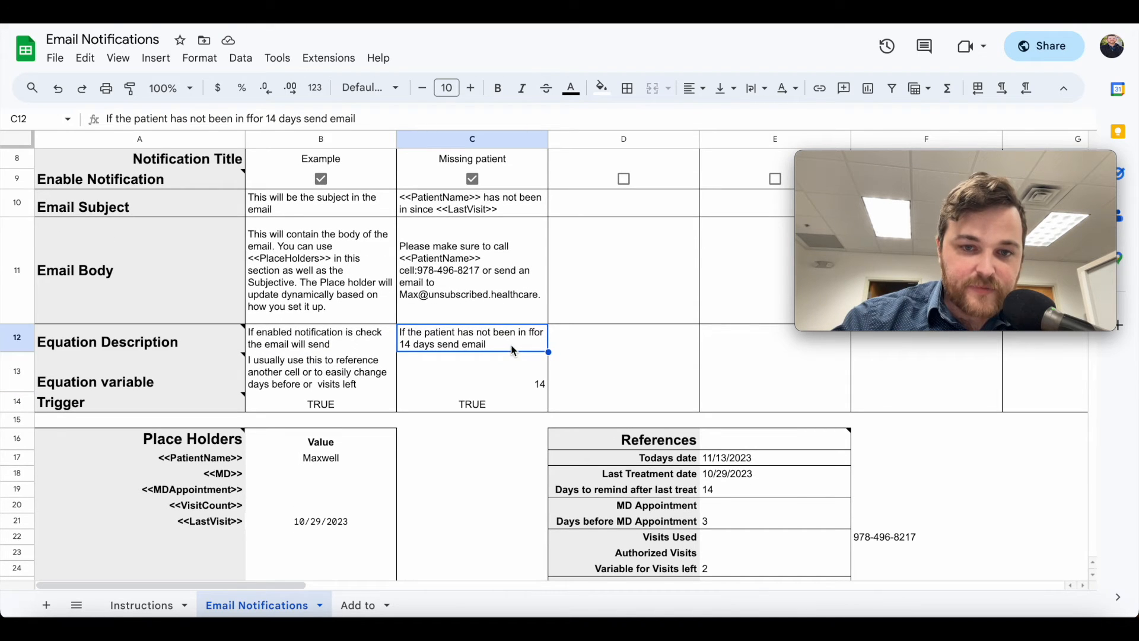
{"action": "double_click", "coordinate": [532, 341]}
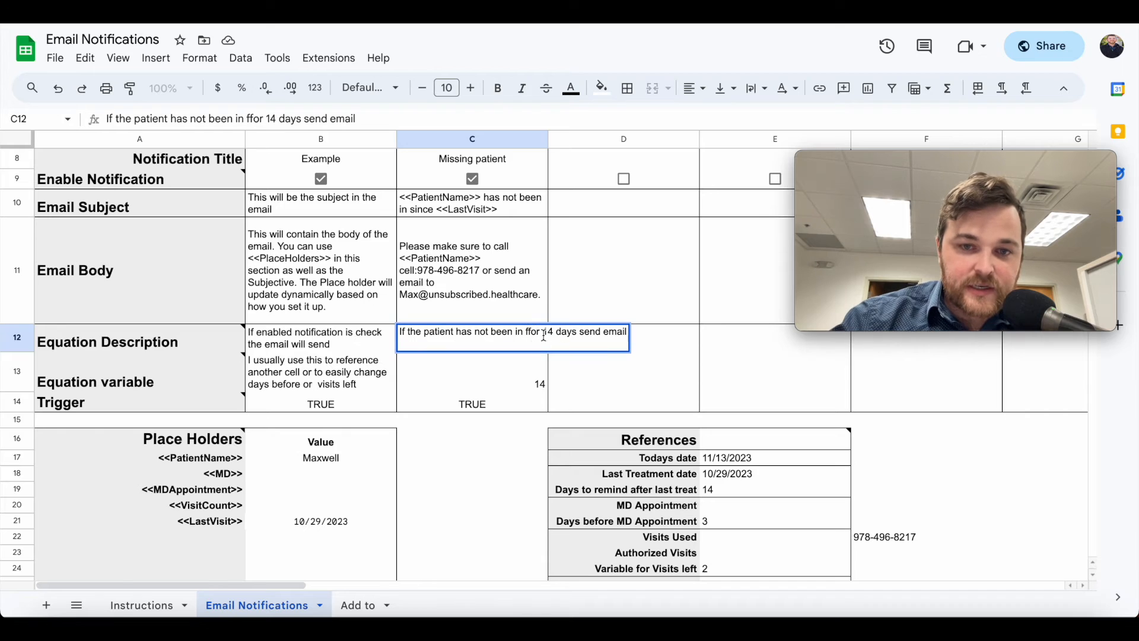
{"action": "key", "text": "BackSpace"}
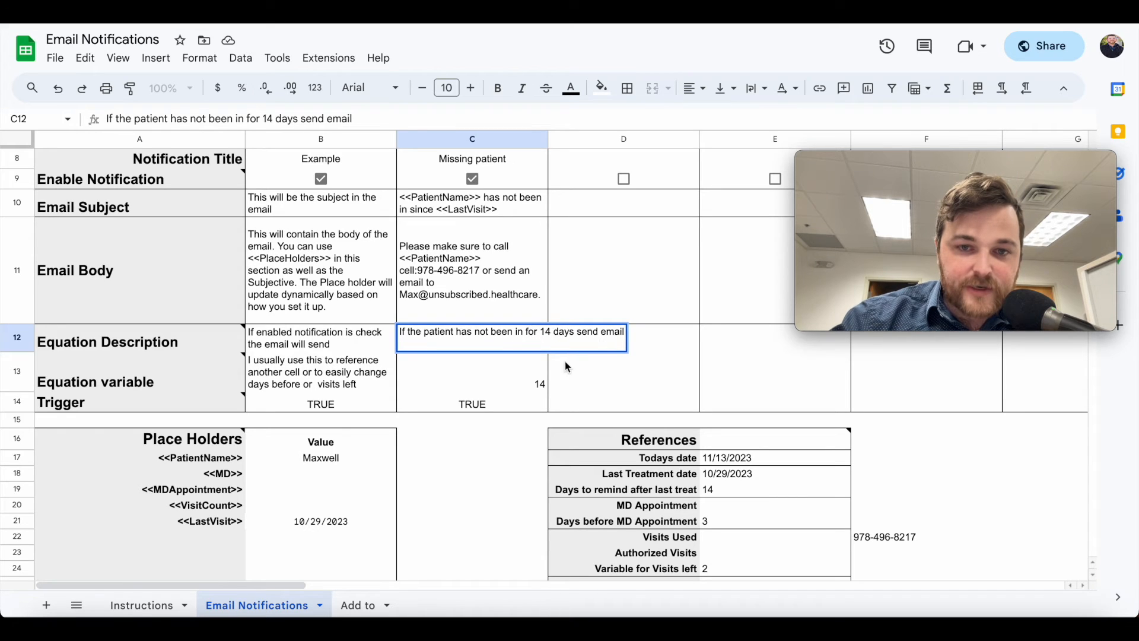
{"action": "left_click", "coordinate": [566, 366]}
{"action": "left_click", "coordinate": [496, 343]}
{"action": "left_click", "coordinate": [487, 373]}
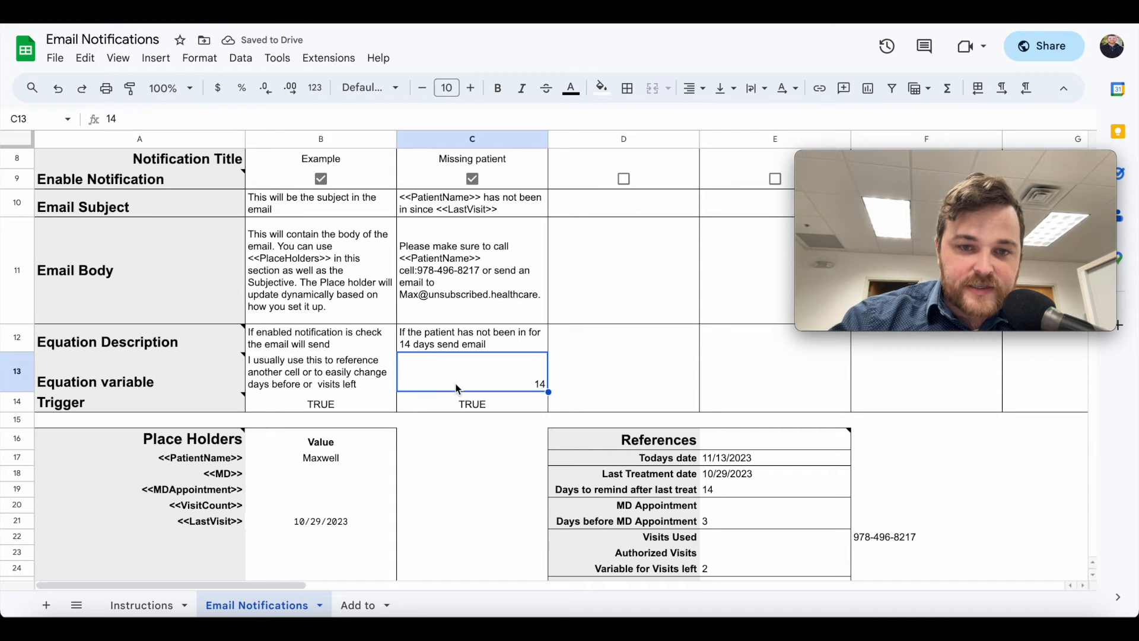
{"action": "type", "text": "10"}
{"action": "key", "text": "Return"}
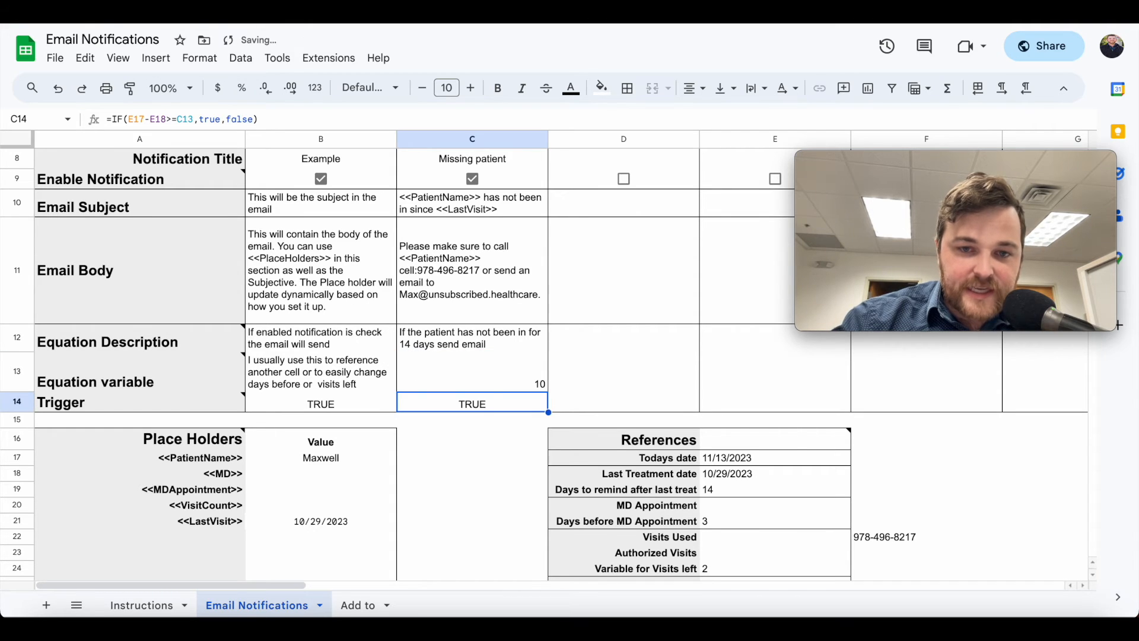
{"action": "left_click", "coordinate": [487, 383]}
{"action": "type", "text": "21"}
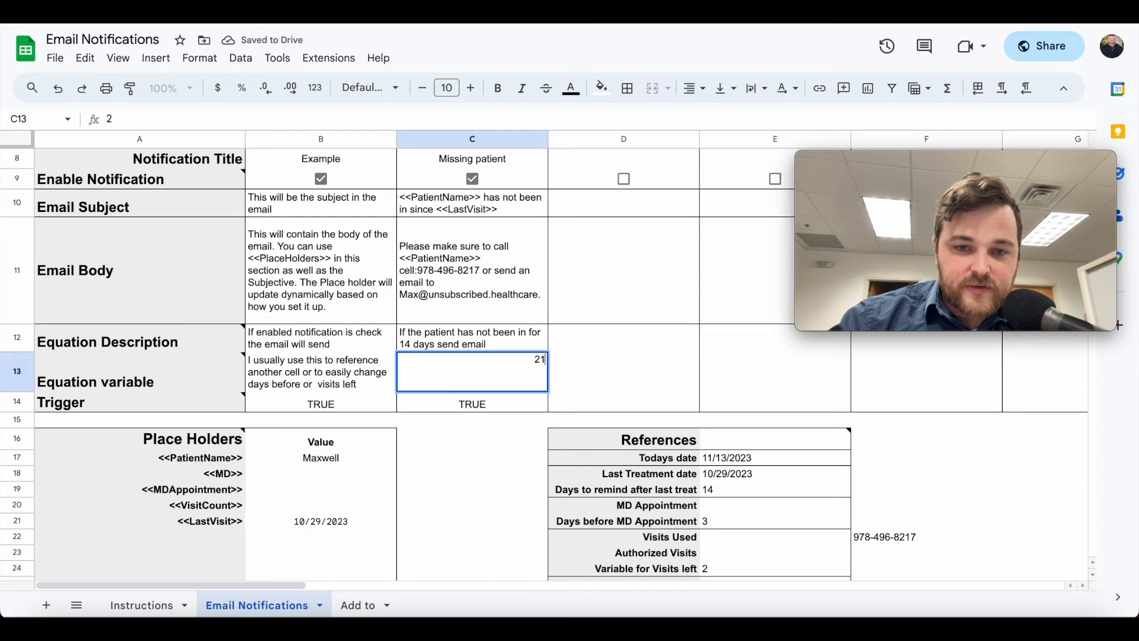
{"action": "key", "text": "Return"}
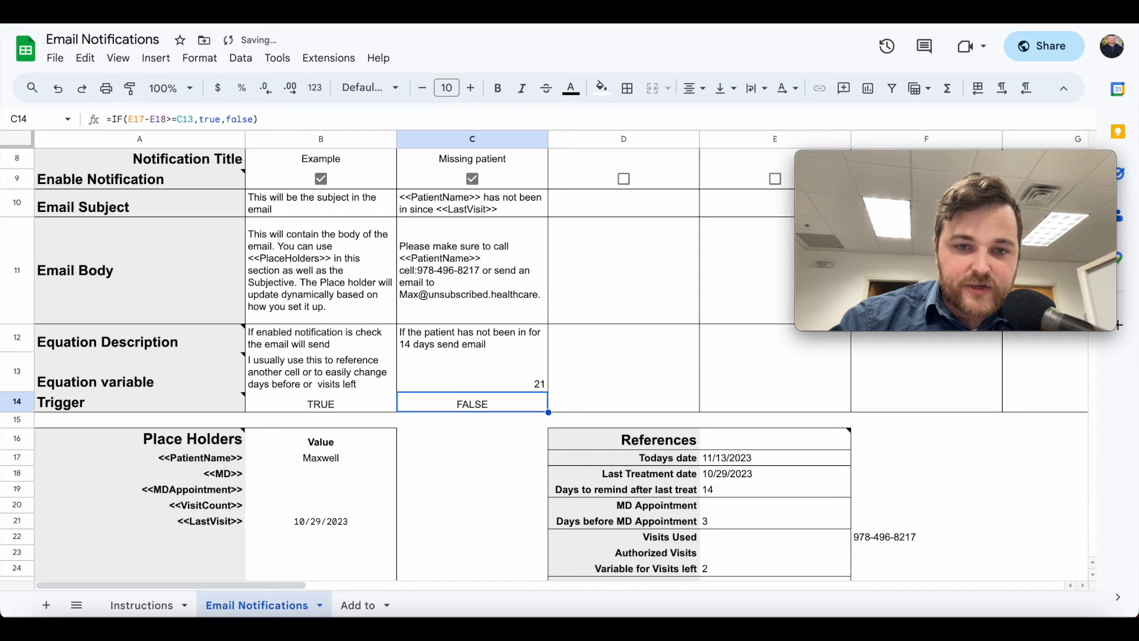
{"action": "left_click", "coordinate": [530, 388]}
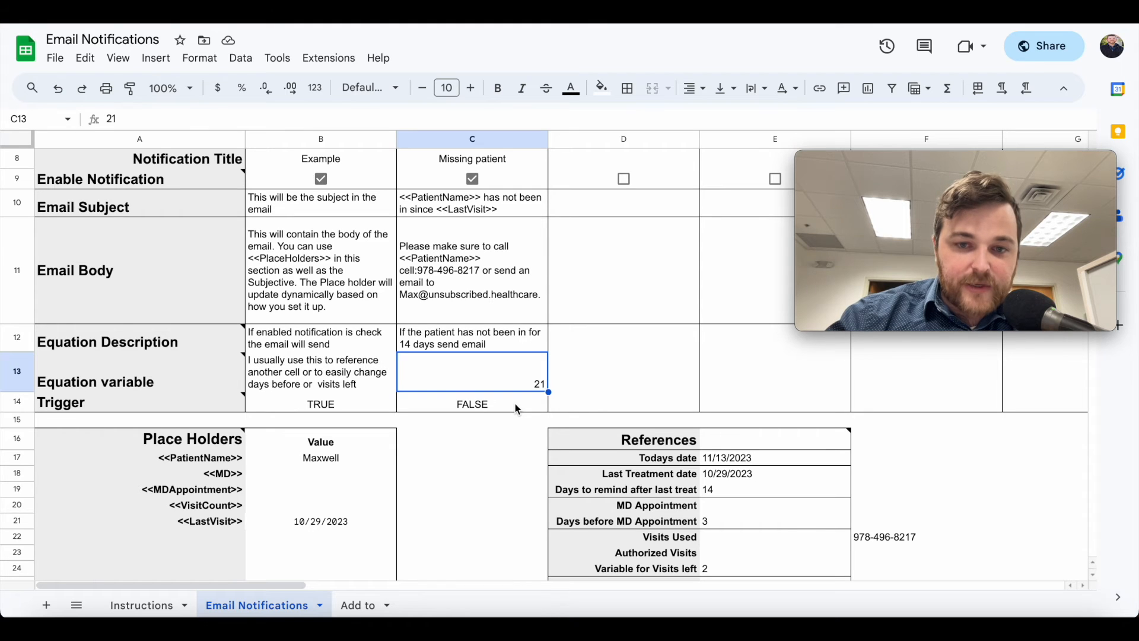
{"action": "type", "text": "14"}
{"action": "key", "text": "Return"}
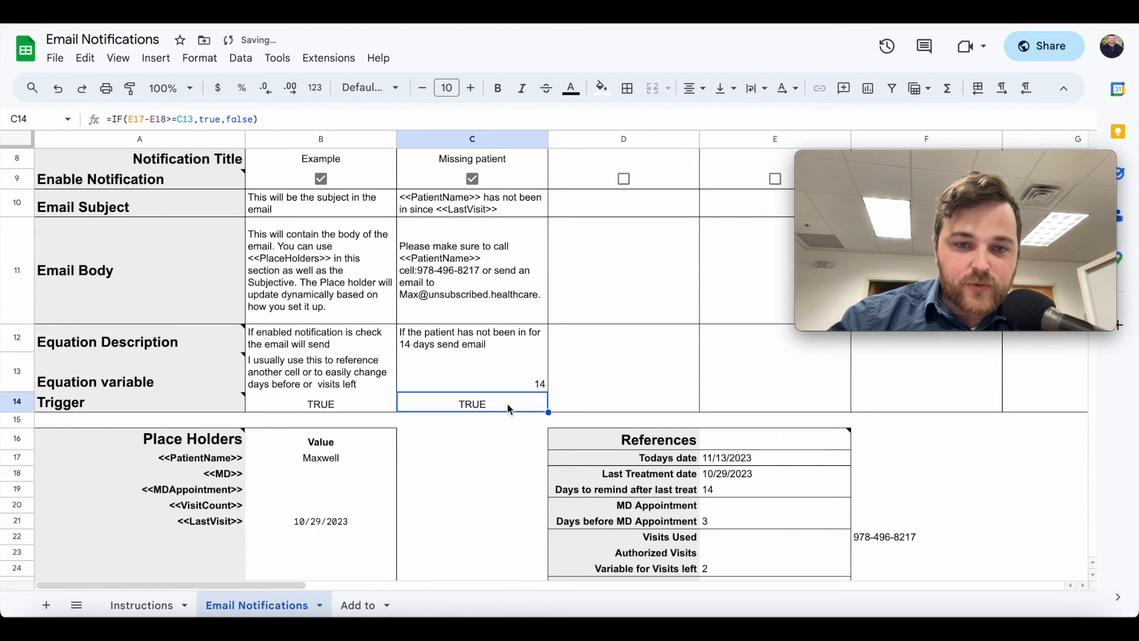
{"action": "left_click", "coordinate": [176, 121]}
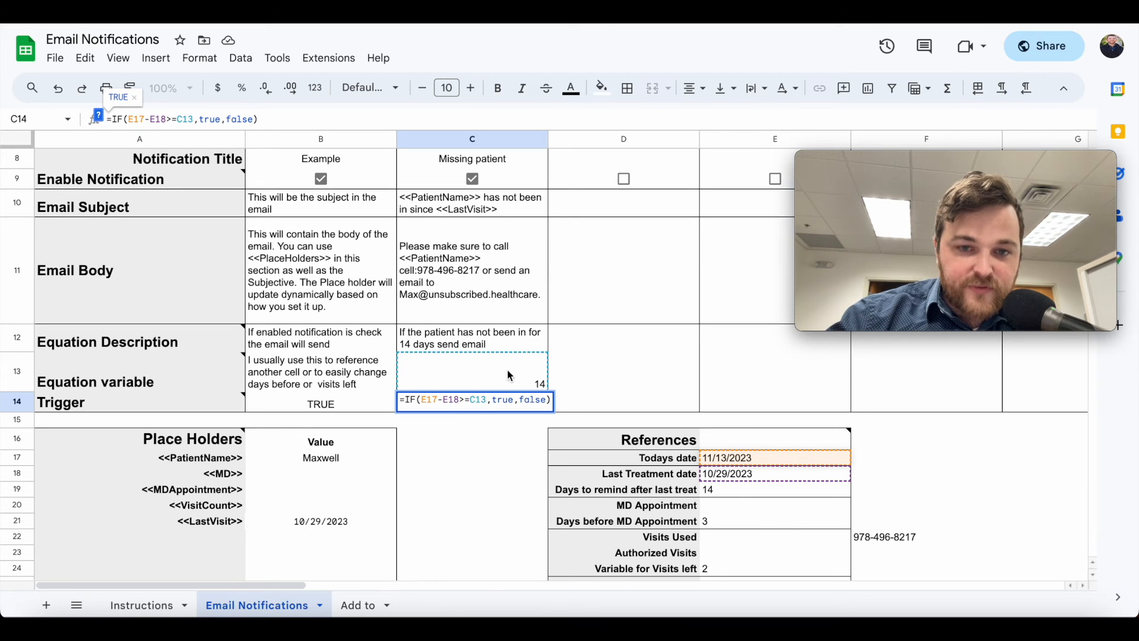
Remove the '>' so the C14 trigger reads =IF(E17-E18=C13,true,false)
{"action": "left_click", "coordinate": [471, 401]}
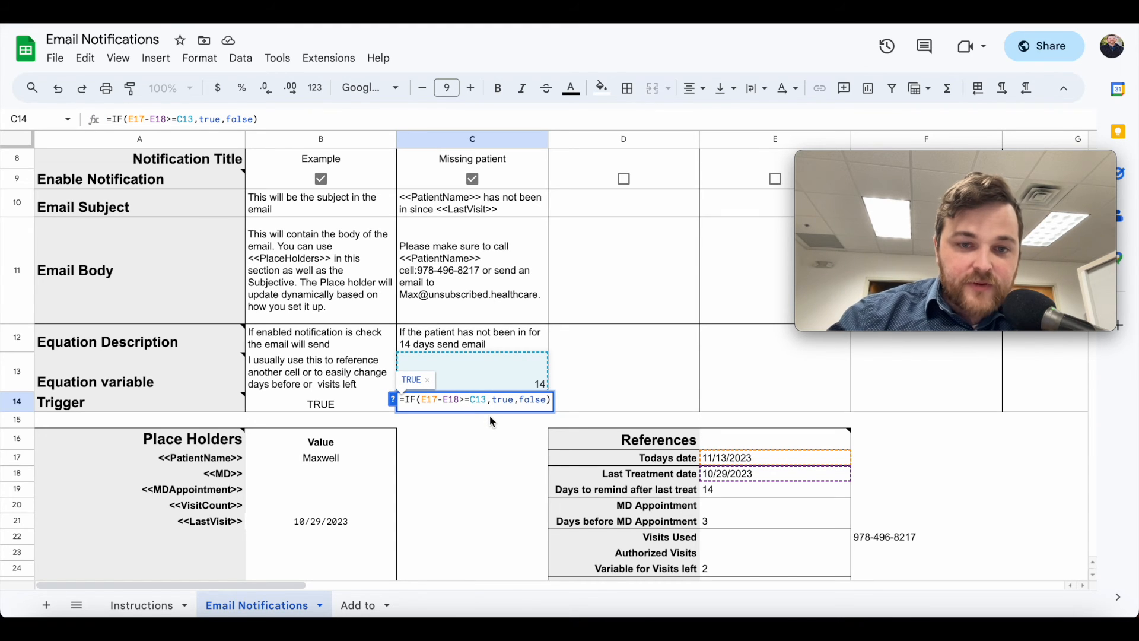
{"action": "key", "text": "BackSpace"}
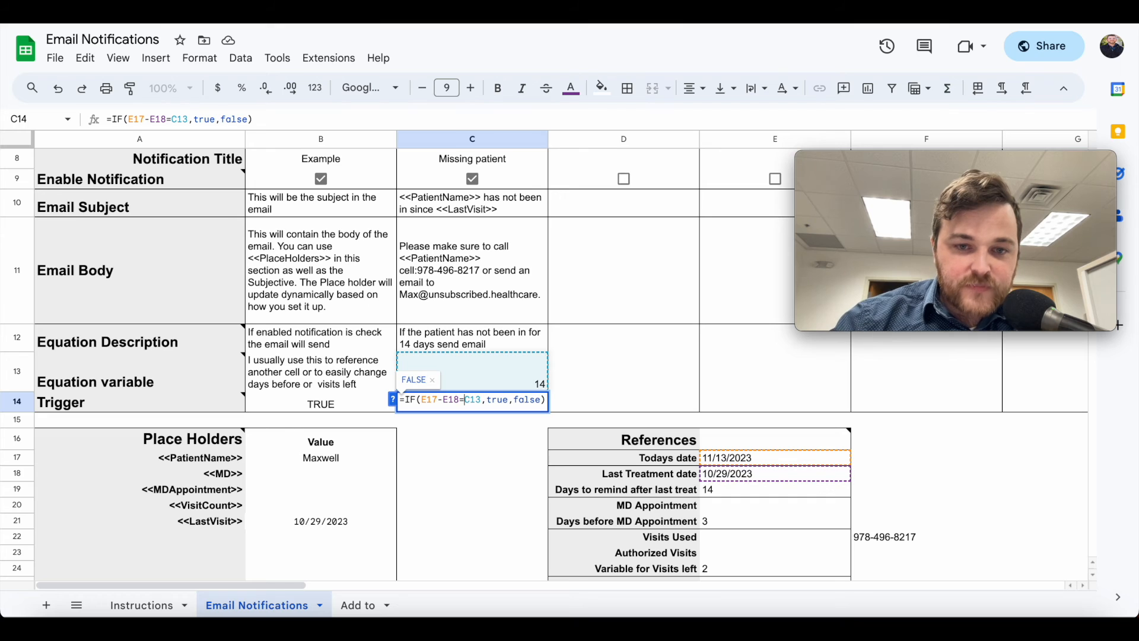
{"action": "key", "text": "Return"}
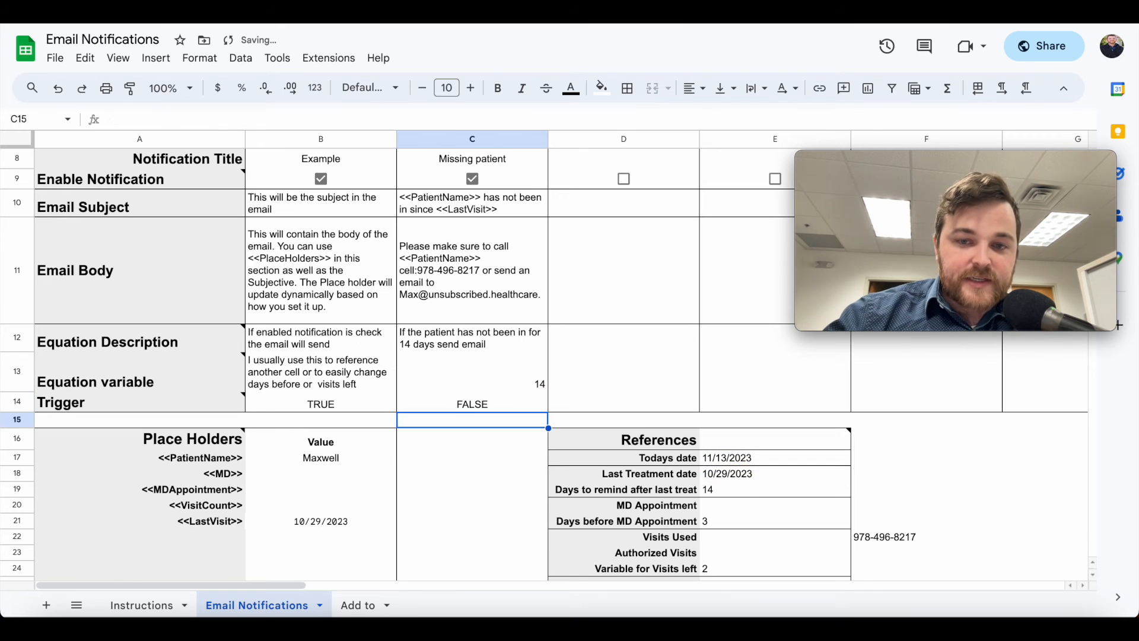
{"action": "left_click", "coordinate": [467, 404]}
{"action": "left_click", "coordinate": [495, 382]}
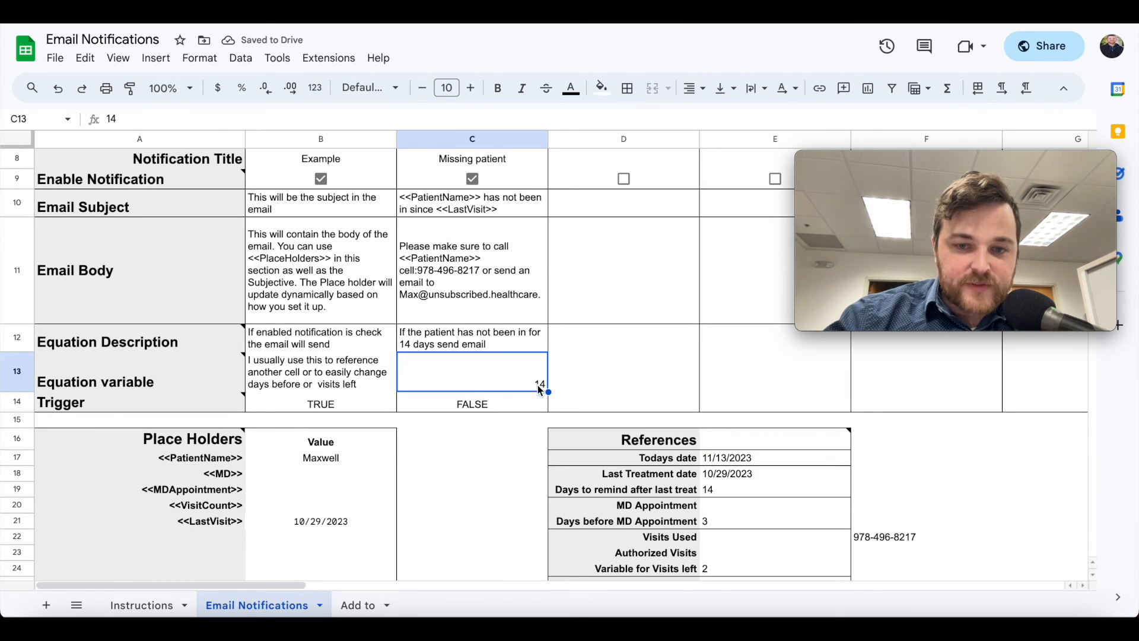
Enter 10/30/2023 as the last treatment date in E18
{"action": "left_click", "coordinate": [744, 476]}
{"action": "type", "text": "10/3"}
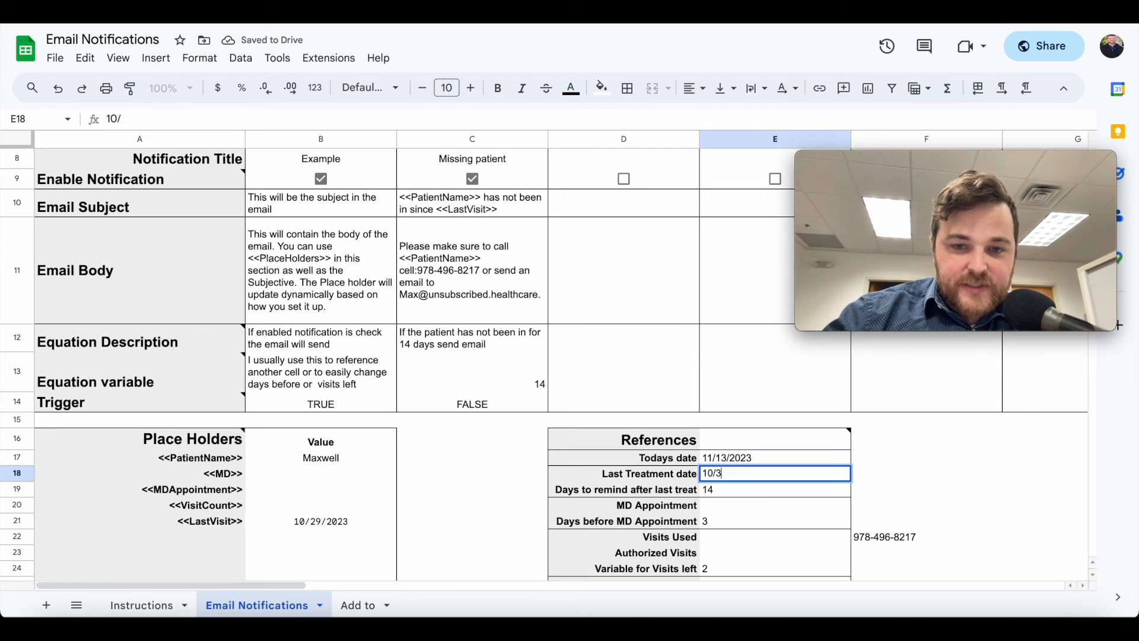
{"action": "type", "text": "0/2023"}
{"action": "key", "text": "Return"}
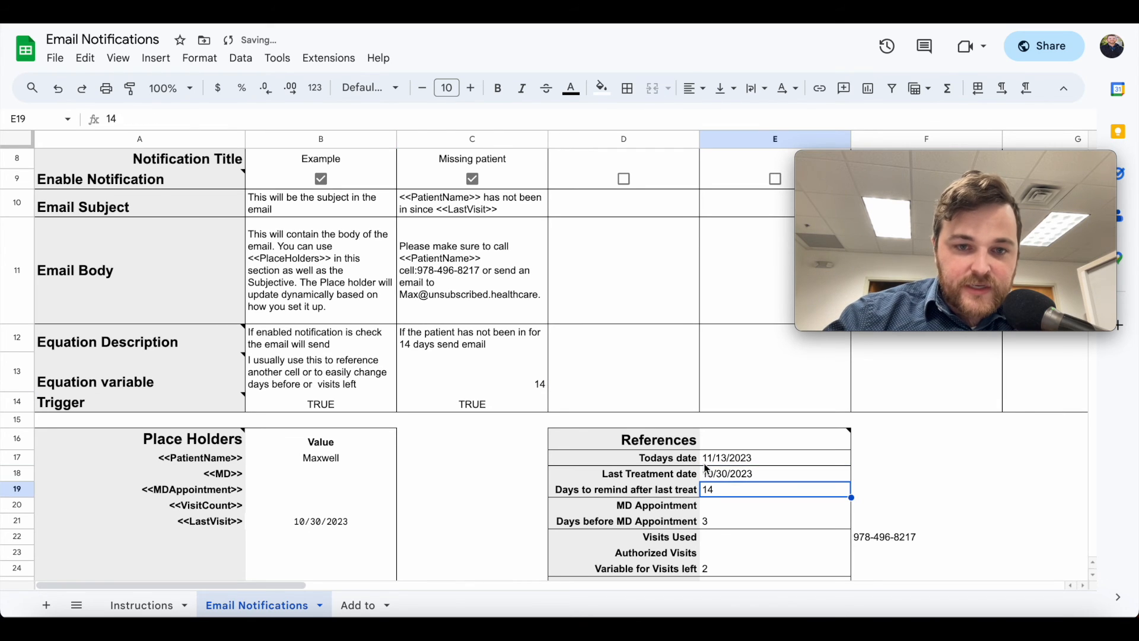
{"action": "left_click", "coordinate": [530, 394]}
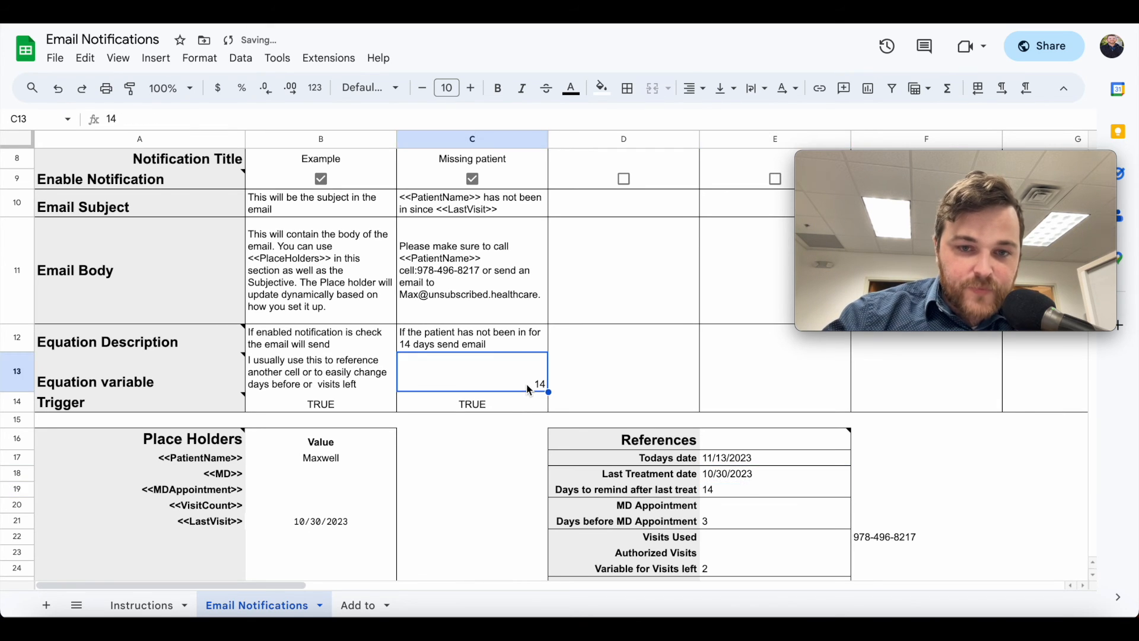
Change the E18 last treatment date to 10/20/2023 and check the trigger result
{"action": "left_click", "coordinate": [746, 475]}
{"action": "key", "text": "BackSpace"}
{"action": "type", "text": "1"}
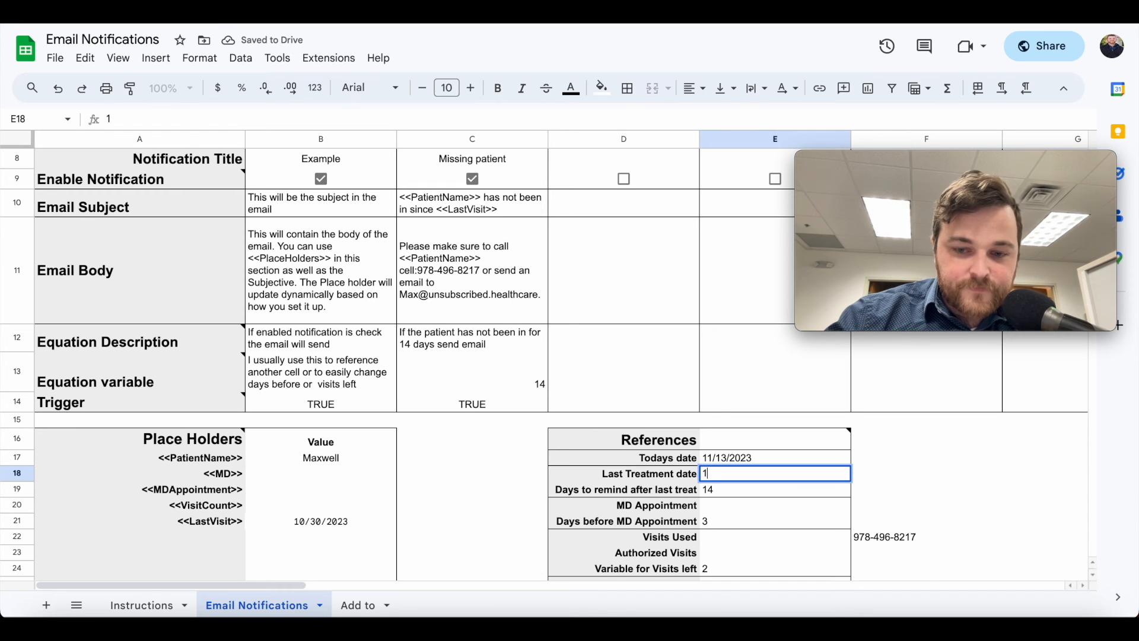
{"action": "type", "text": "0/20/2023"}
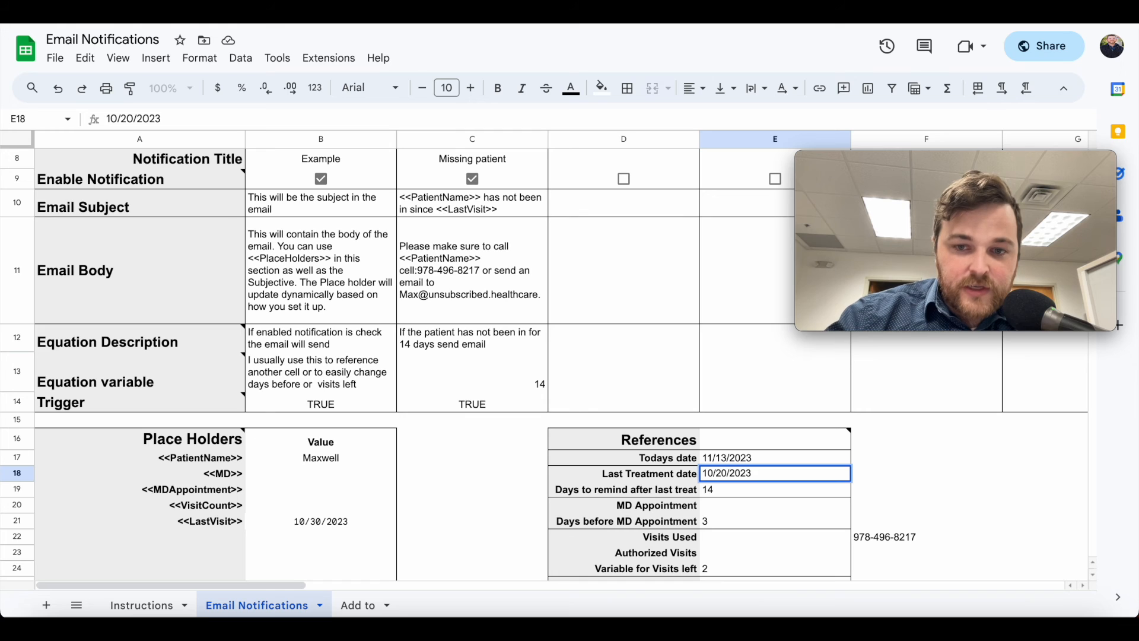
{"action": "key", "text": "Return"}
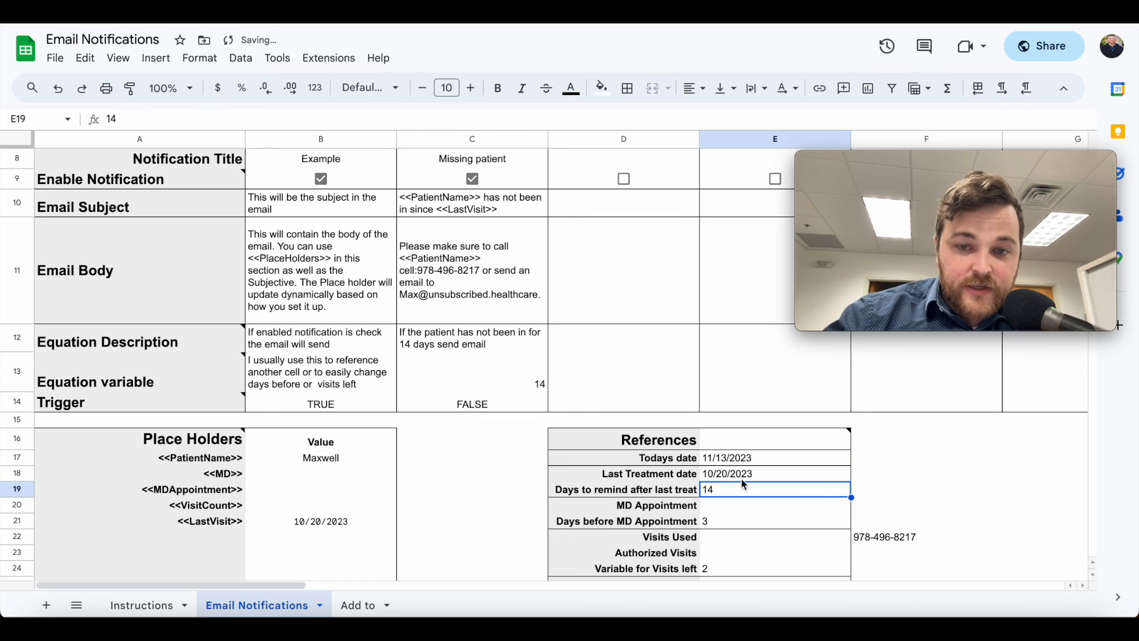
{"action": "left_click", "coordinate": [505, 406]}
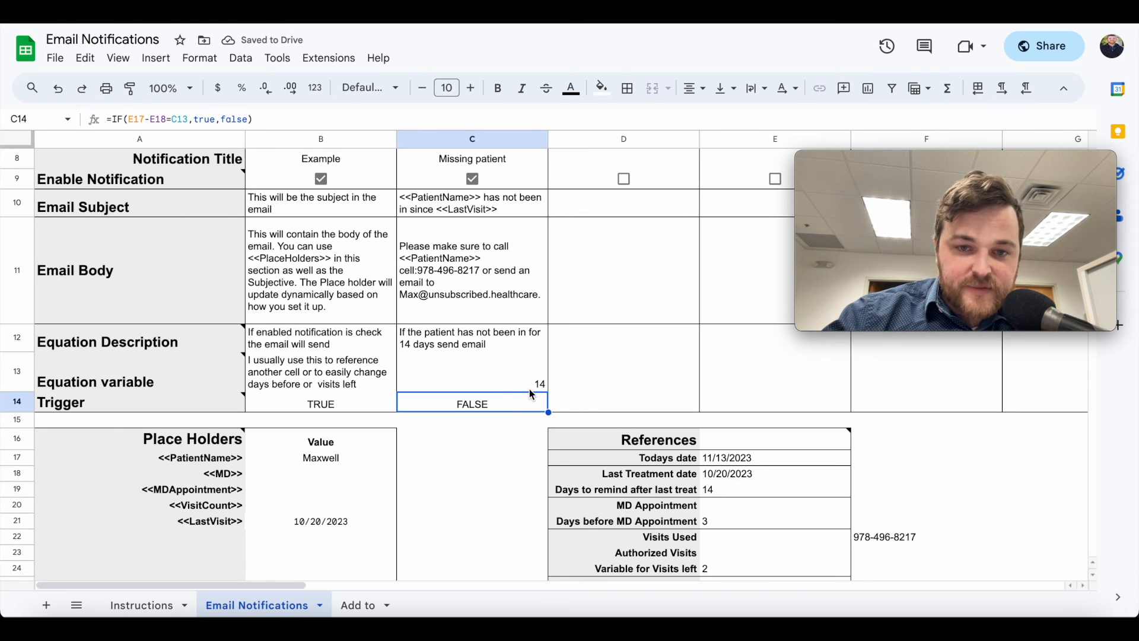
Restore the C14 trigger to a >= comparison so it shows TRUE
{"action": "double_click", "coordinate": [500, 408]}
{"action": "left_click", "coordinate": [459, 400]}
{"action": "type", "text": ">"}
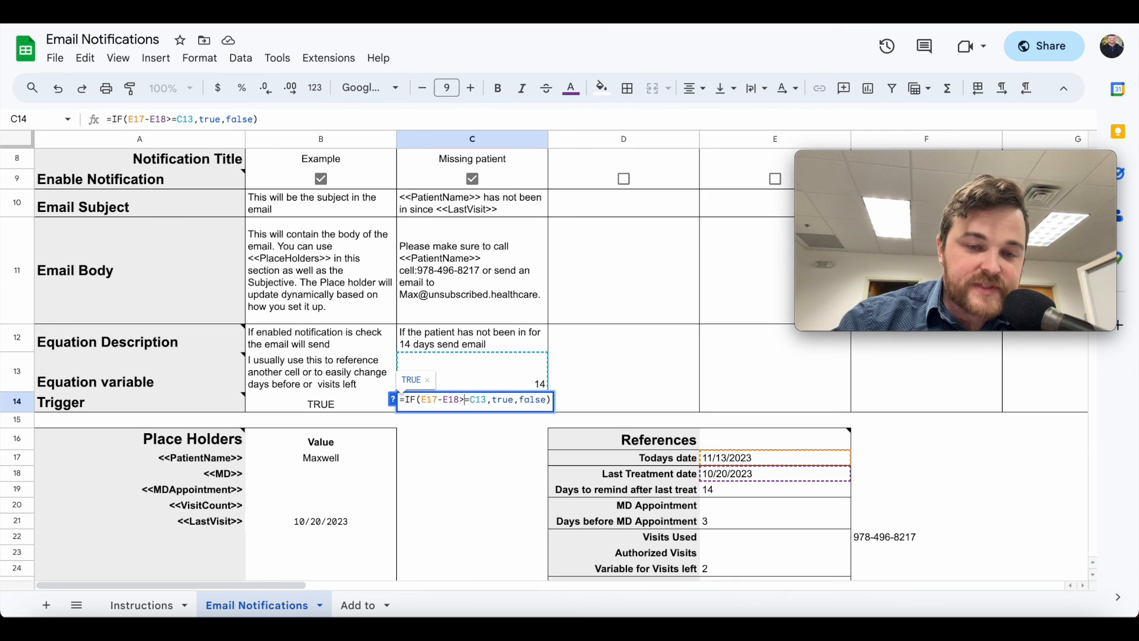
{"action": "key", "text": "Return"}
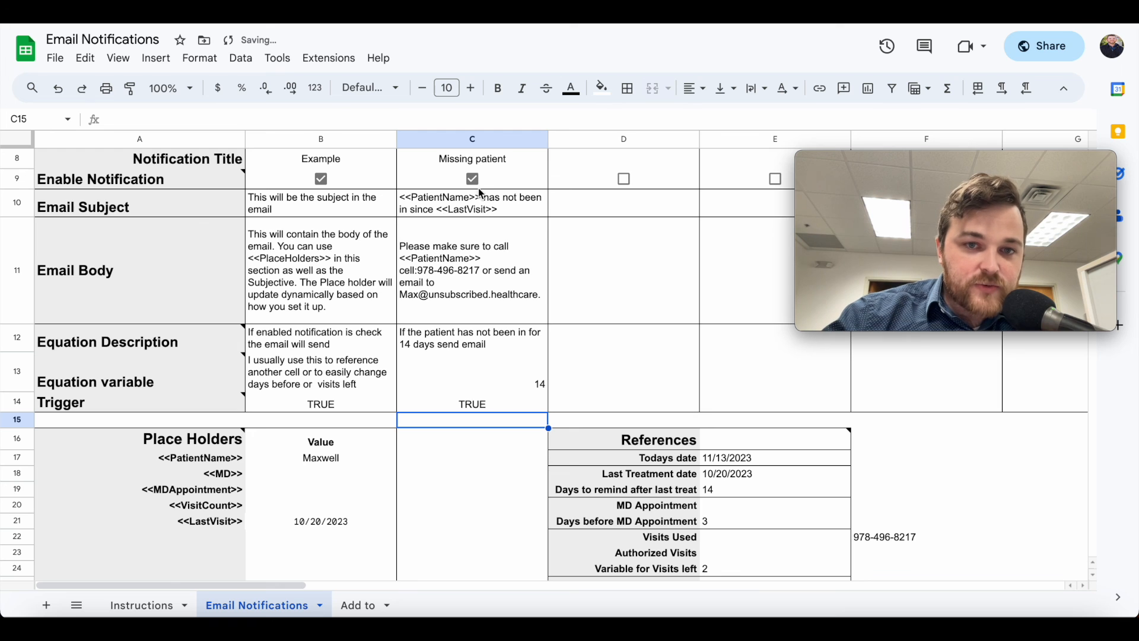
Uncheck the C9 checkbox to disable the Missing patient notification
{"action": "scroll", "coordinate": [476, 239], "scroll_direction": "up", "scroll_amount": 3}
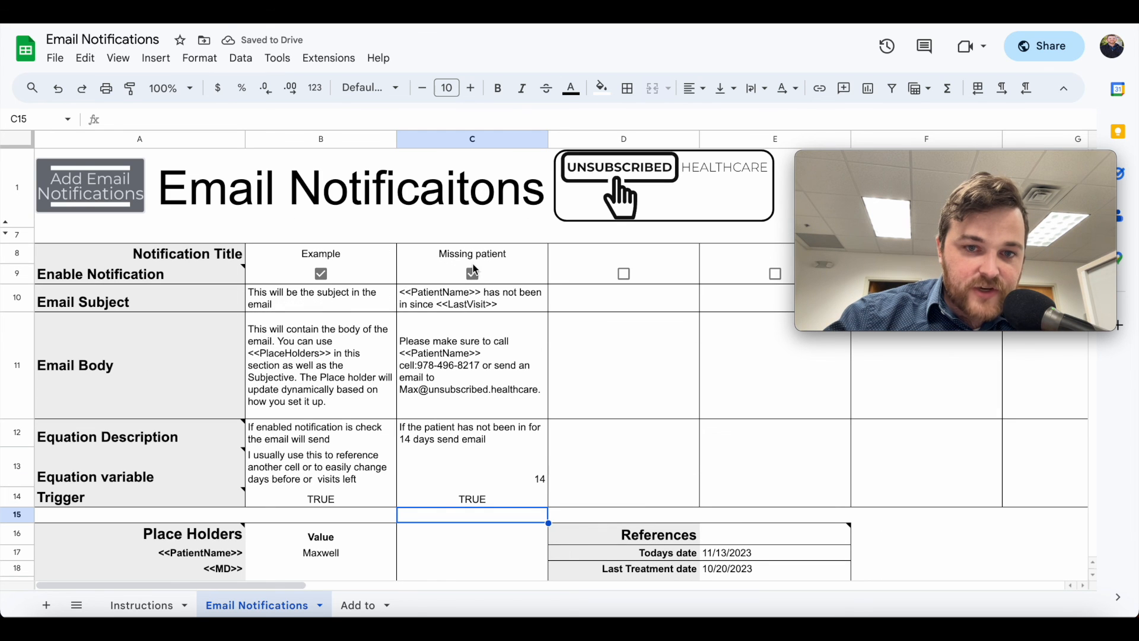
{"action": "left_click", "coordinate": [475, 279]}
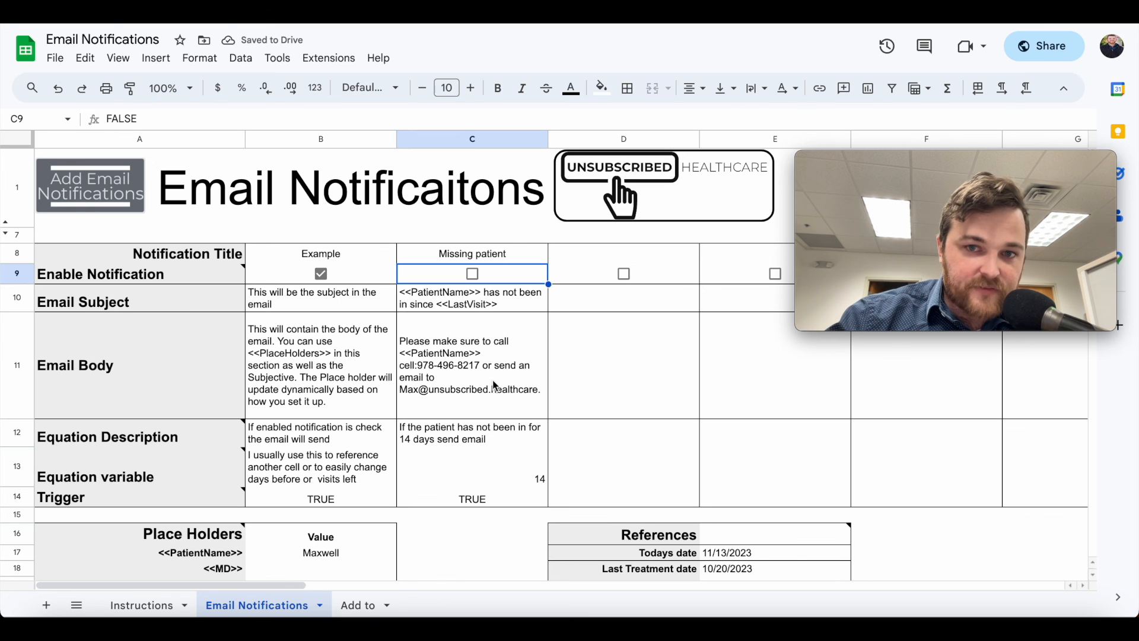
{"action": "scroll", "coordinate": [494, 394], "scroll_direction": "down", "scroll_amount": 3}
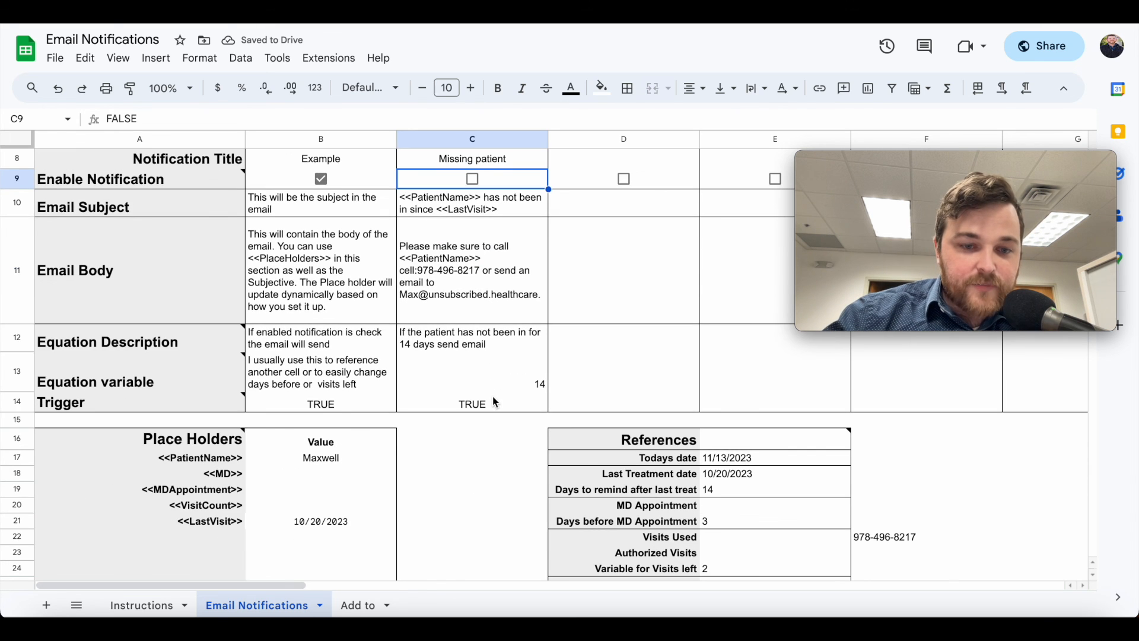
{"action": "scroll", "coordinate": [495, 398], "scroll_direction": "up", "scroll_amount": 3}
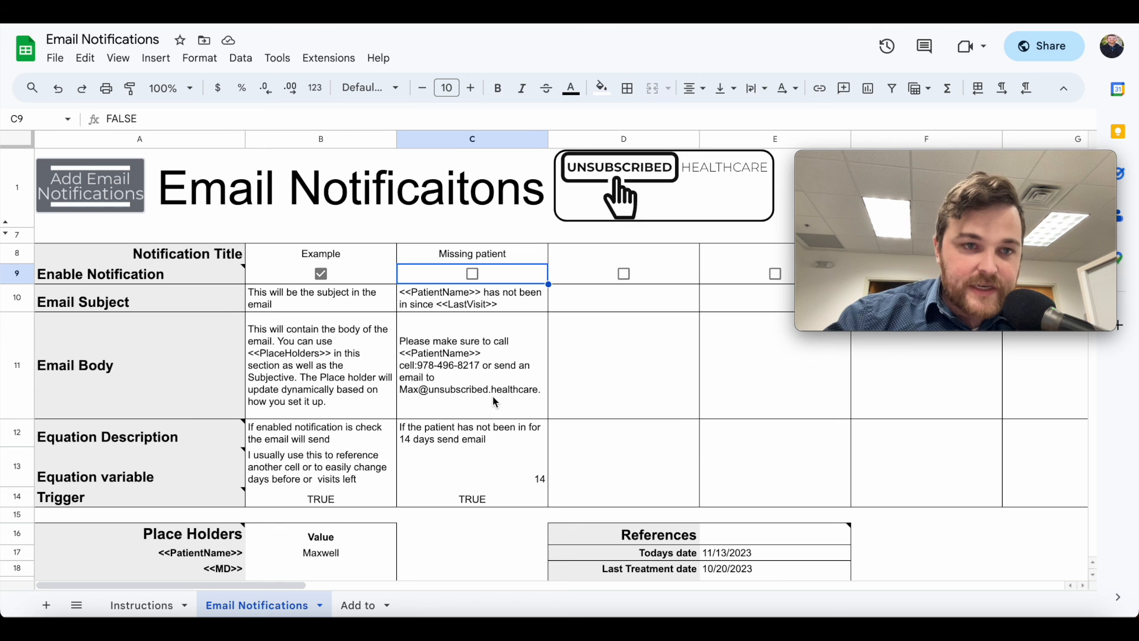